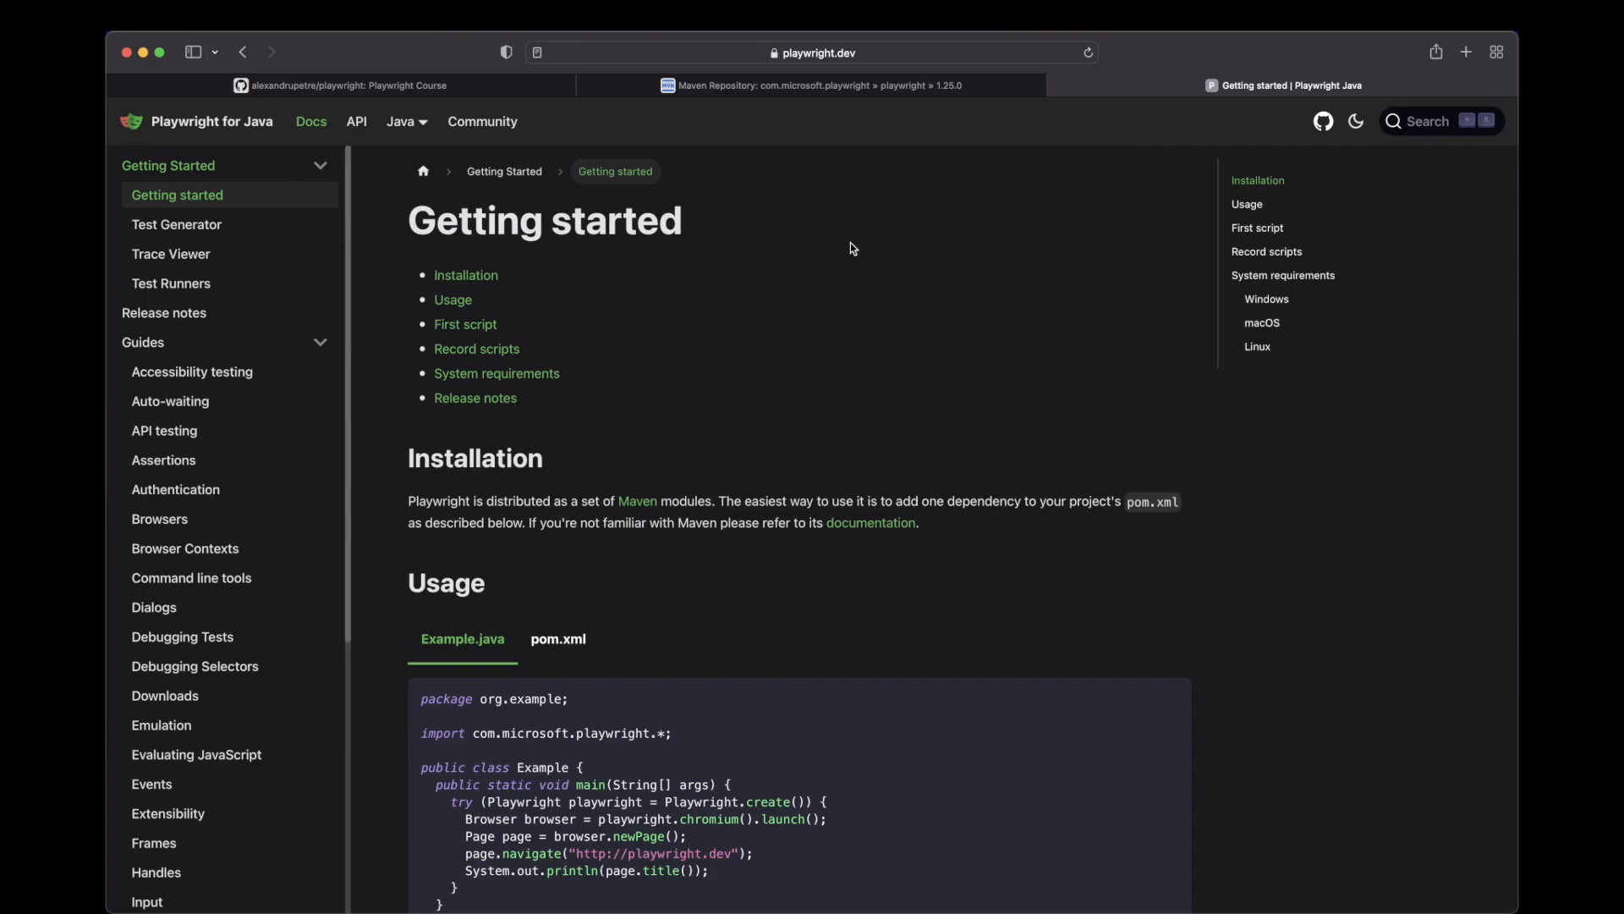
# Leave the address bar untouched, open the Auto-waiting guide and highlight the 'click' action row in its table.
pyautogui.click(896, 54)
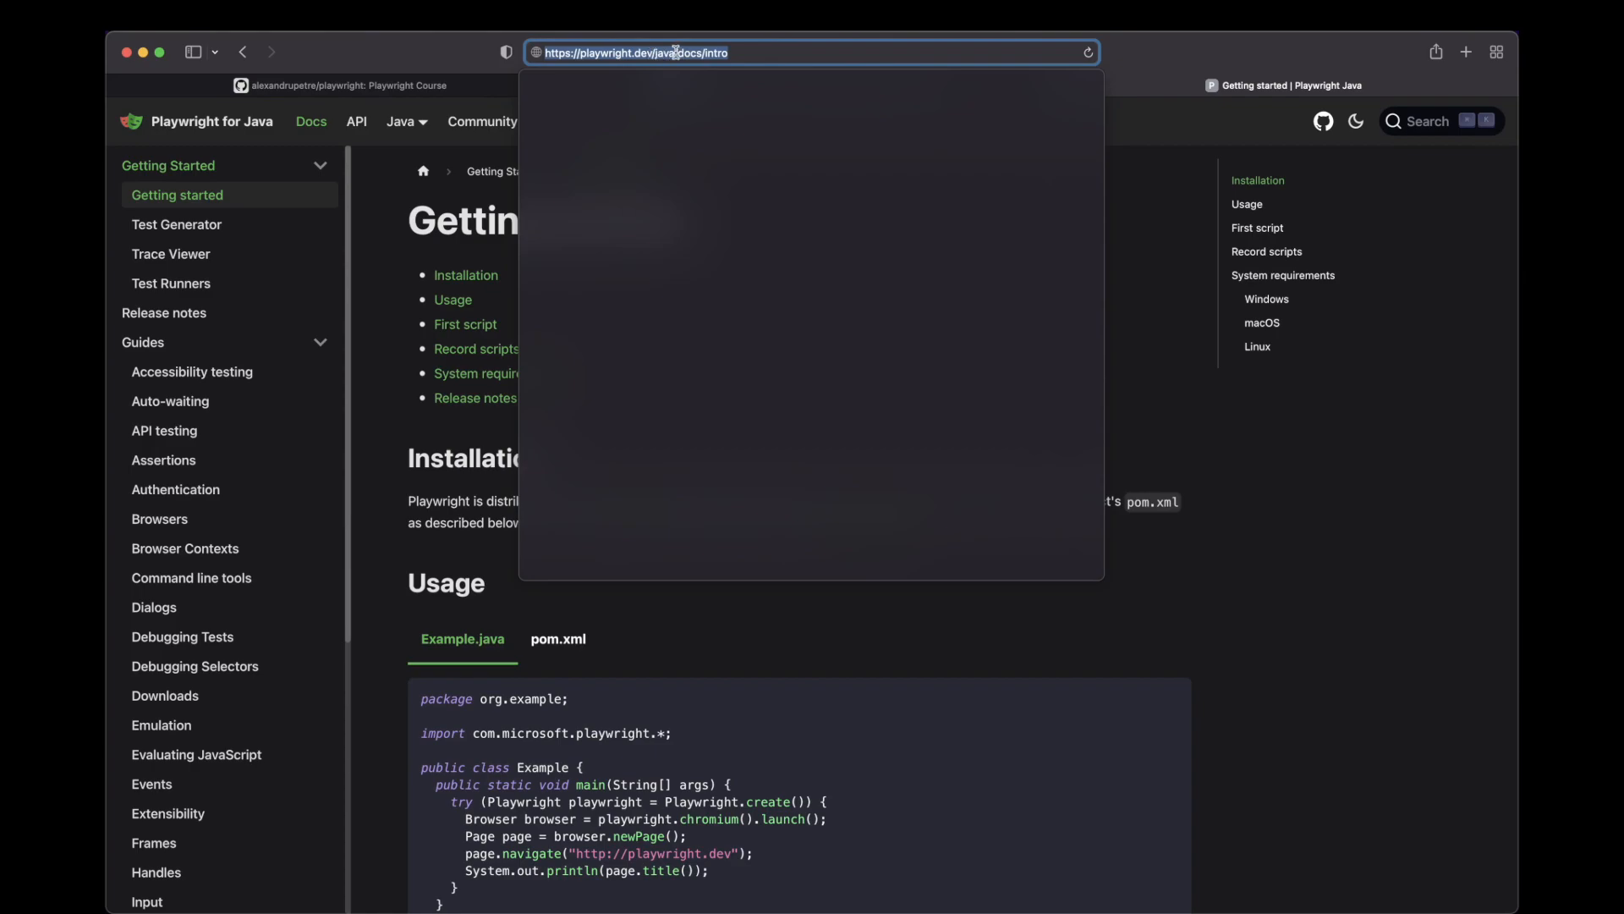
pyautogui.press('Escape')
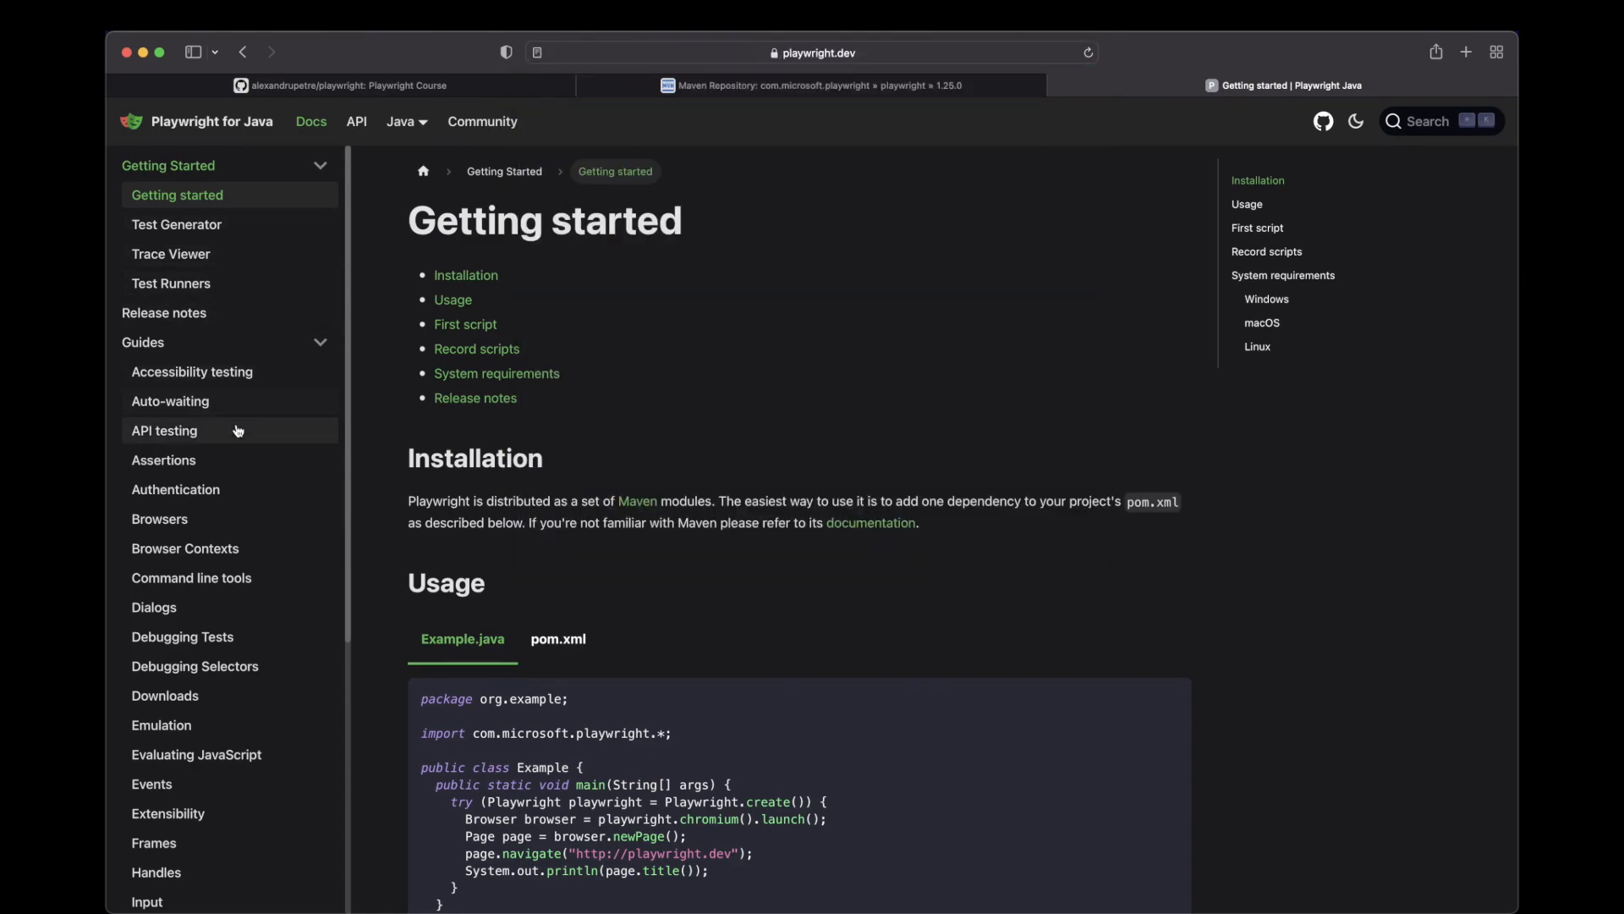
pyautogui.click(170, 401)
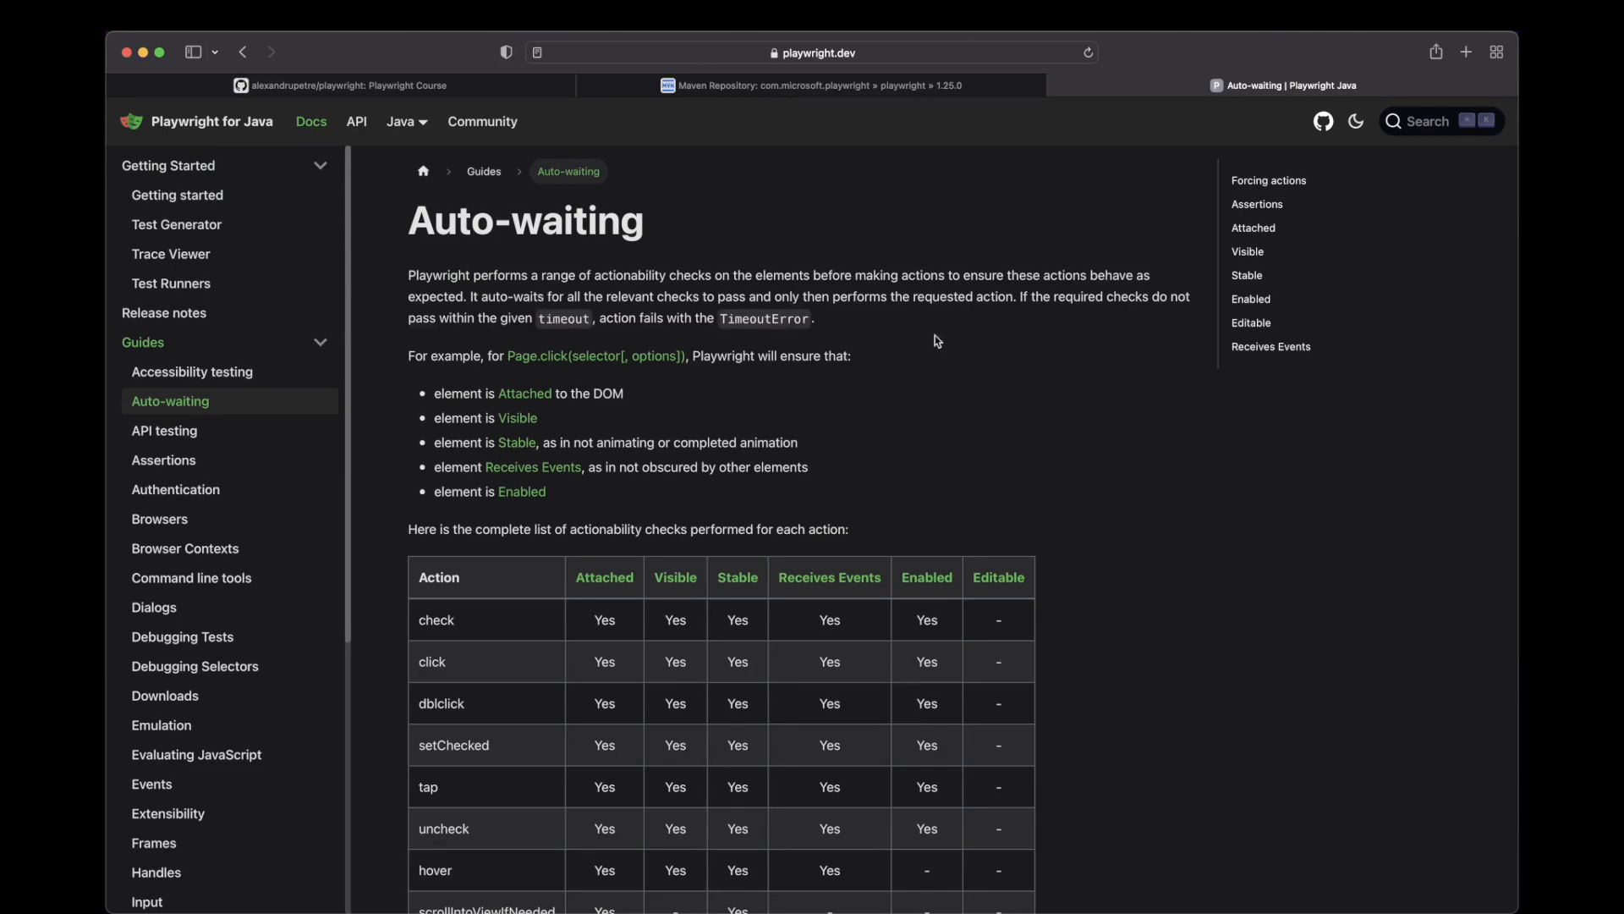
pyautogui.scroll(-2, 1002, 422)
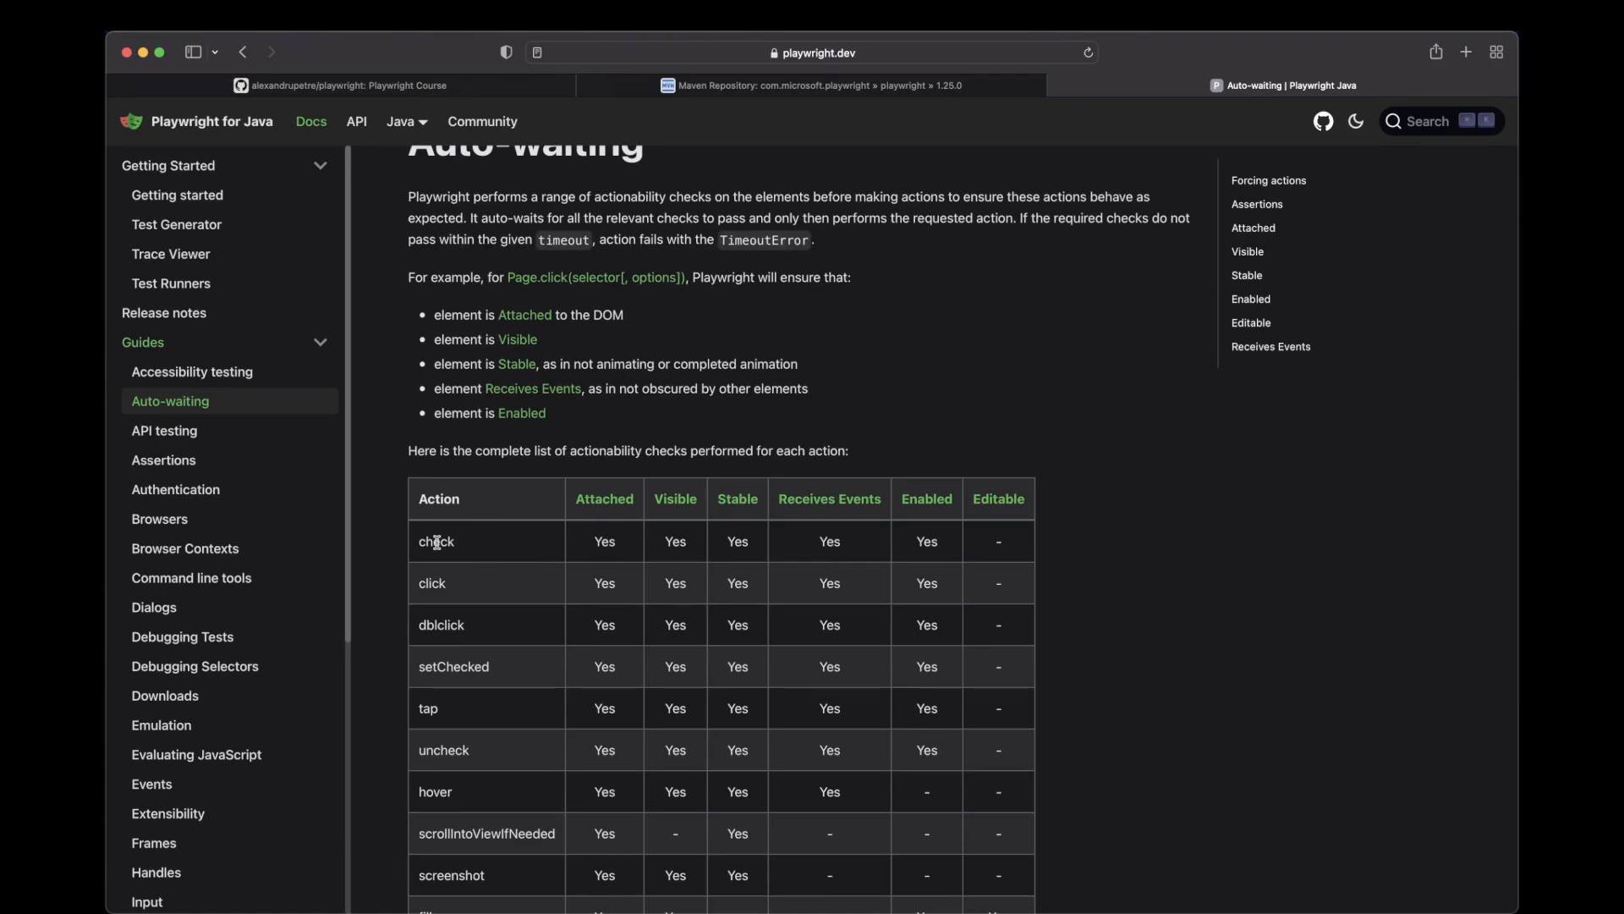
pyautogui.doubleClick(431, 582)
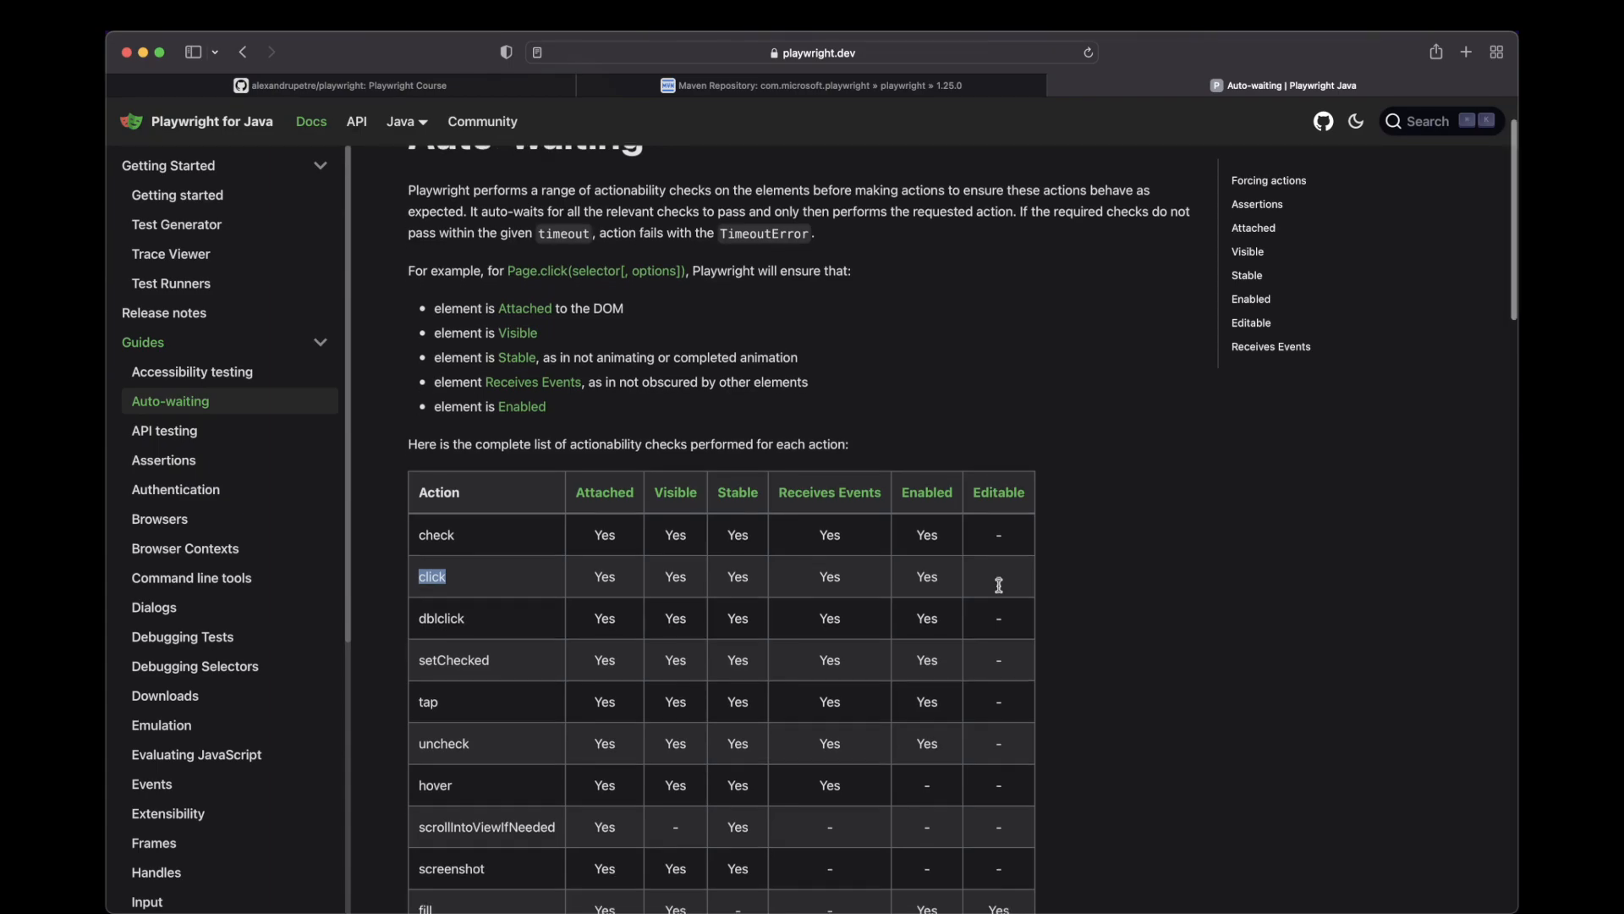
pyautogui.scroll(-1, 999, 585)
pyautogui.scroll(-3, 999, 585)
pyautogui.scroll(-1, 999, 585)
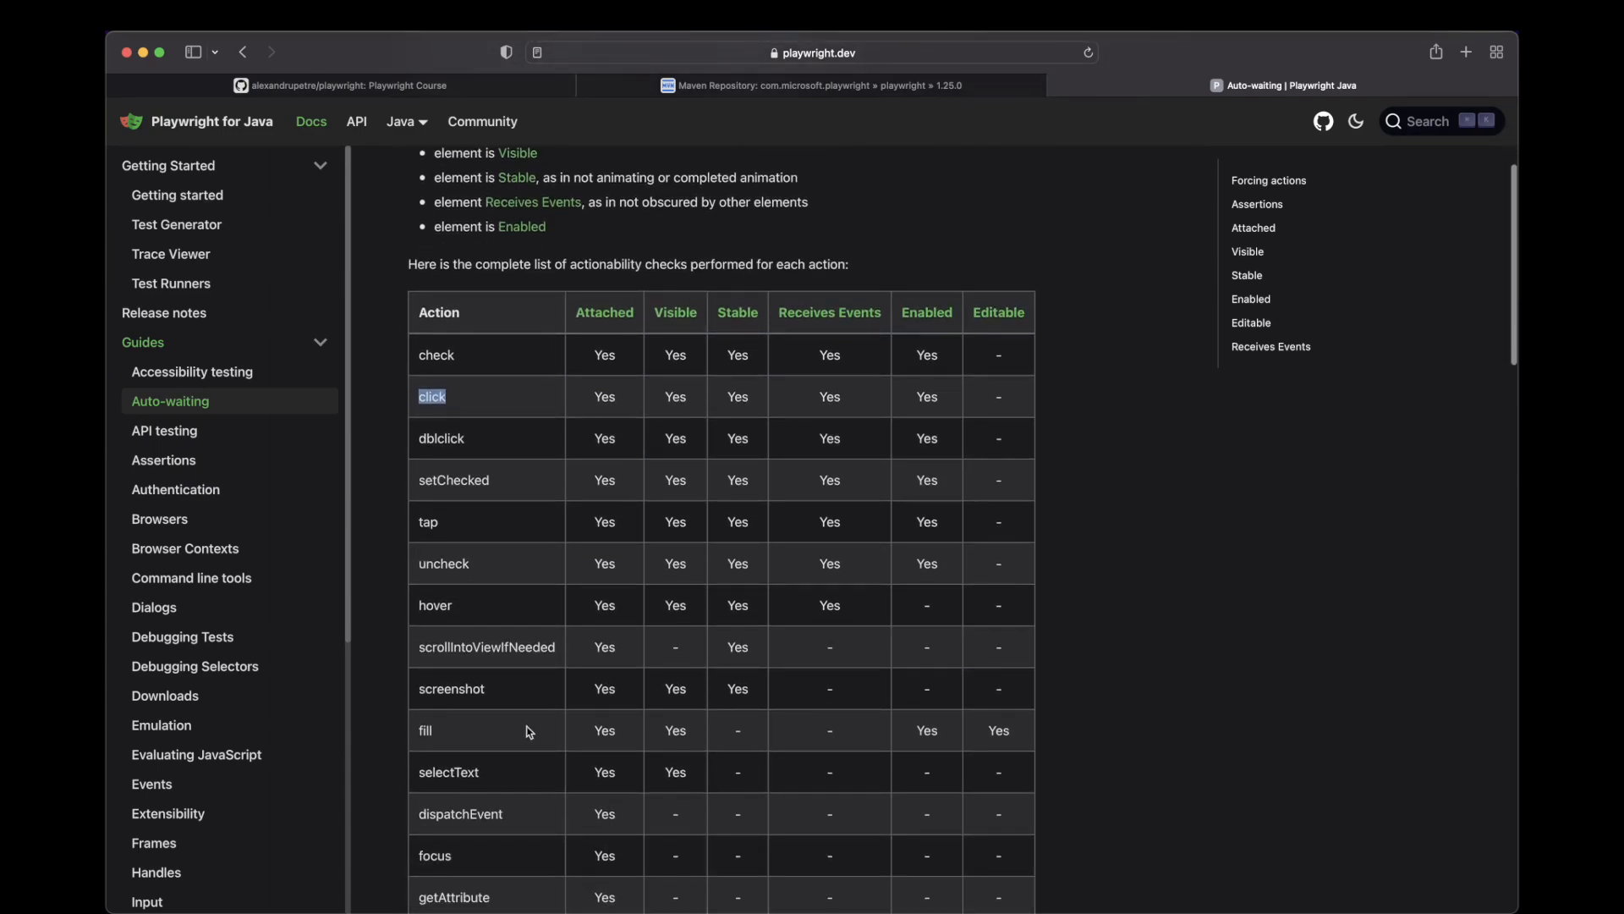
pyautogui.doubleClick(425, 731)
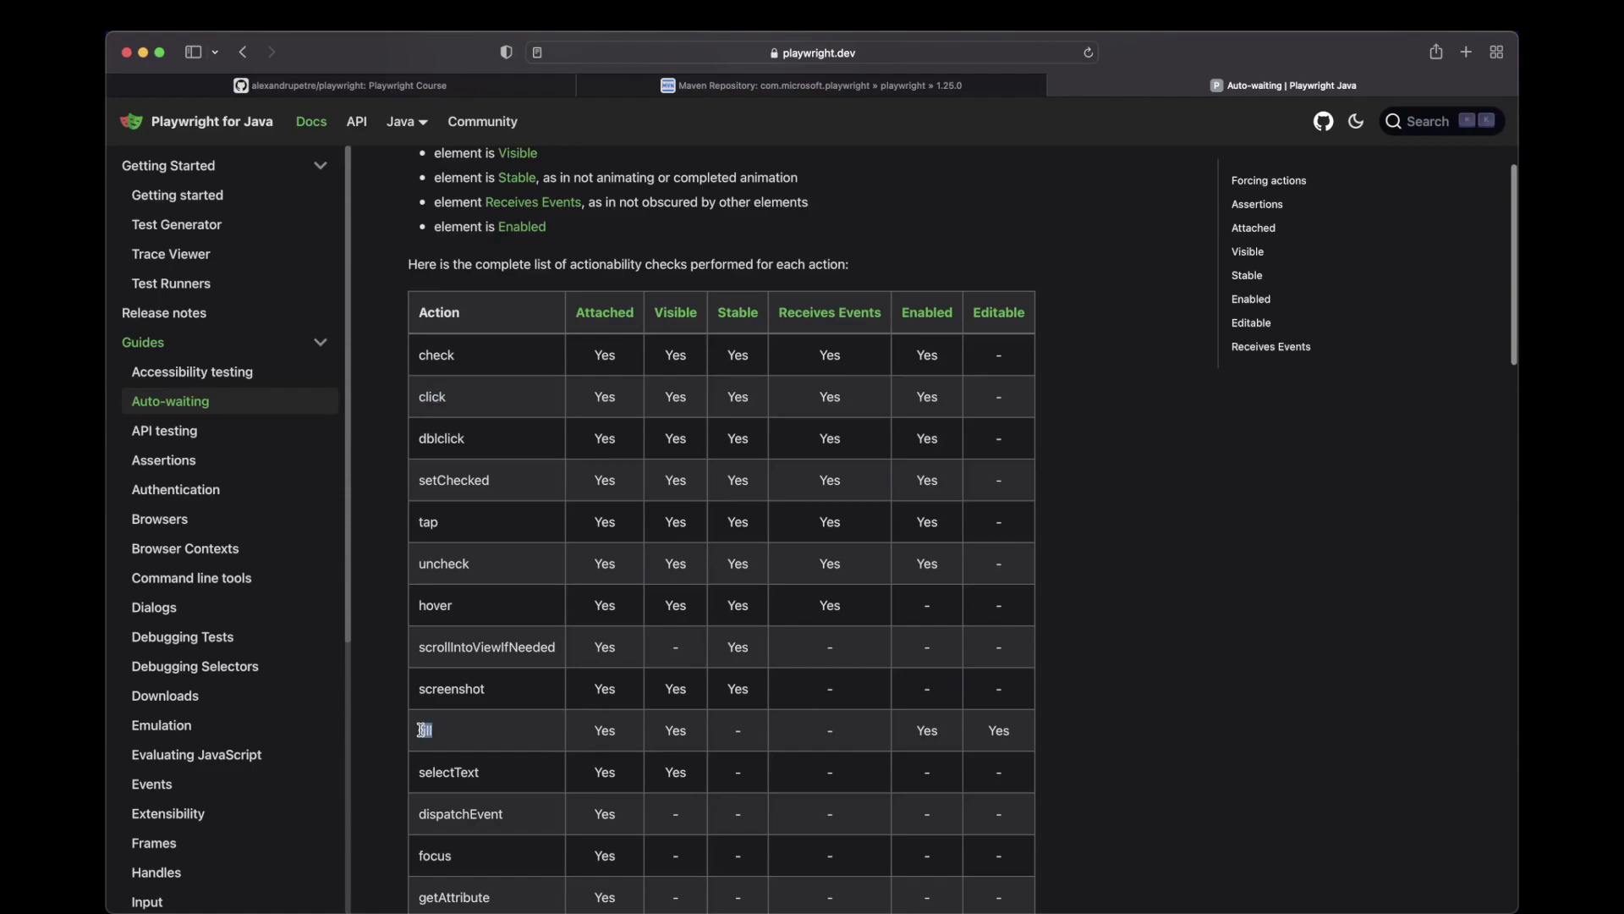
pyautogui.click(673, 730)
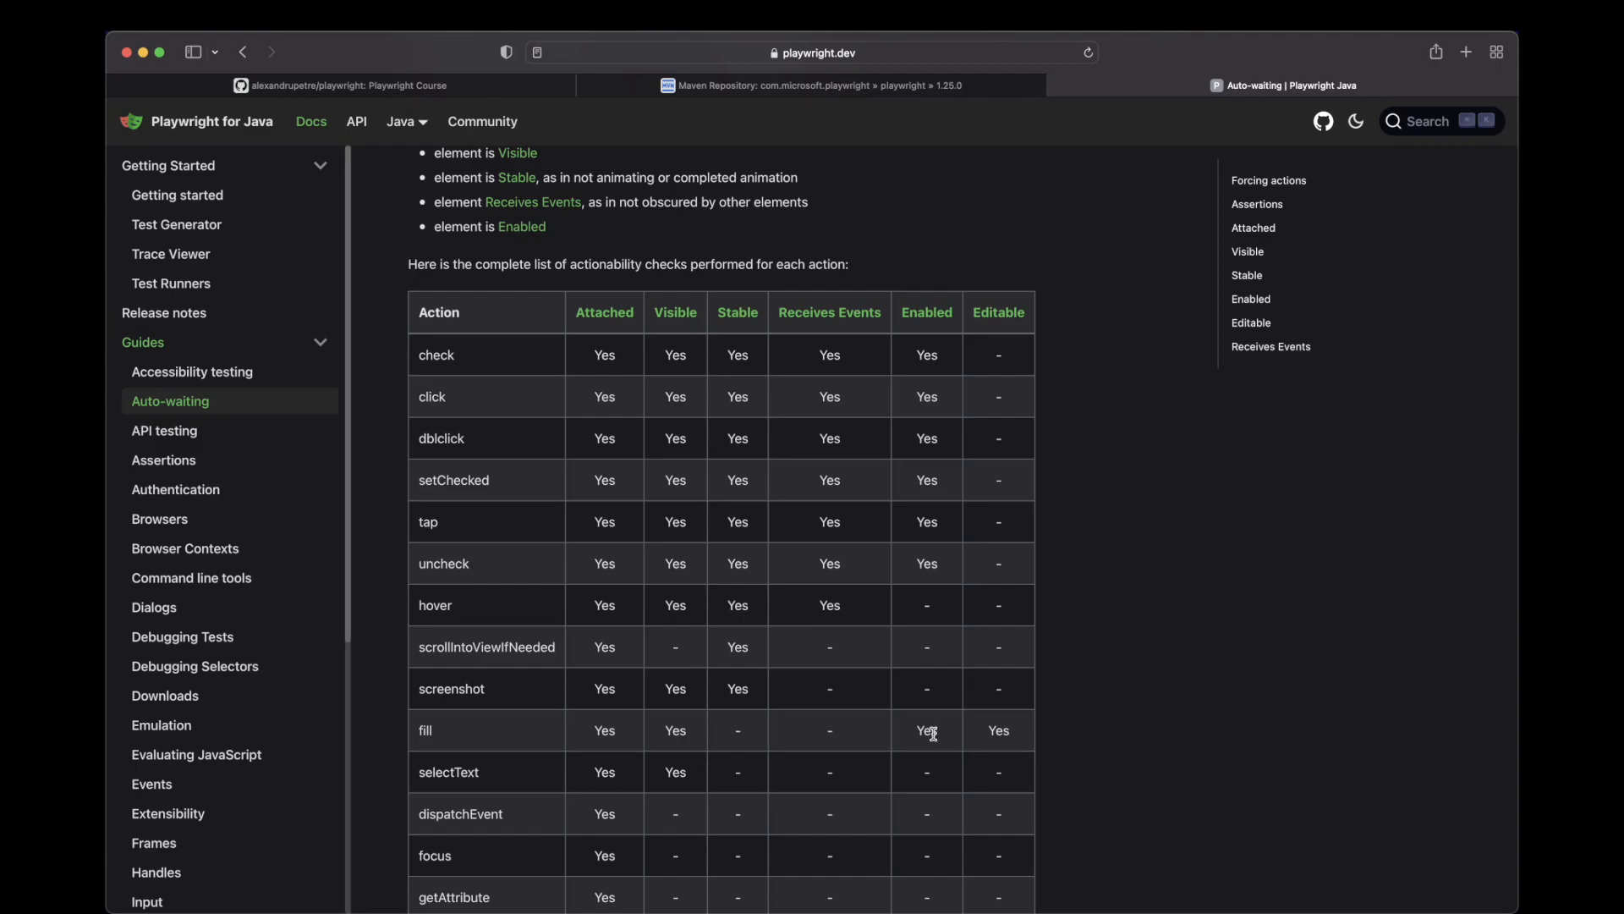
pyautogui.doubleClick(998, 730)
pyautogui.scroll(-3, 738, 619)
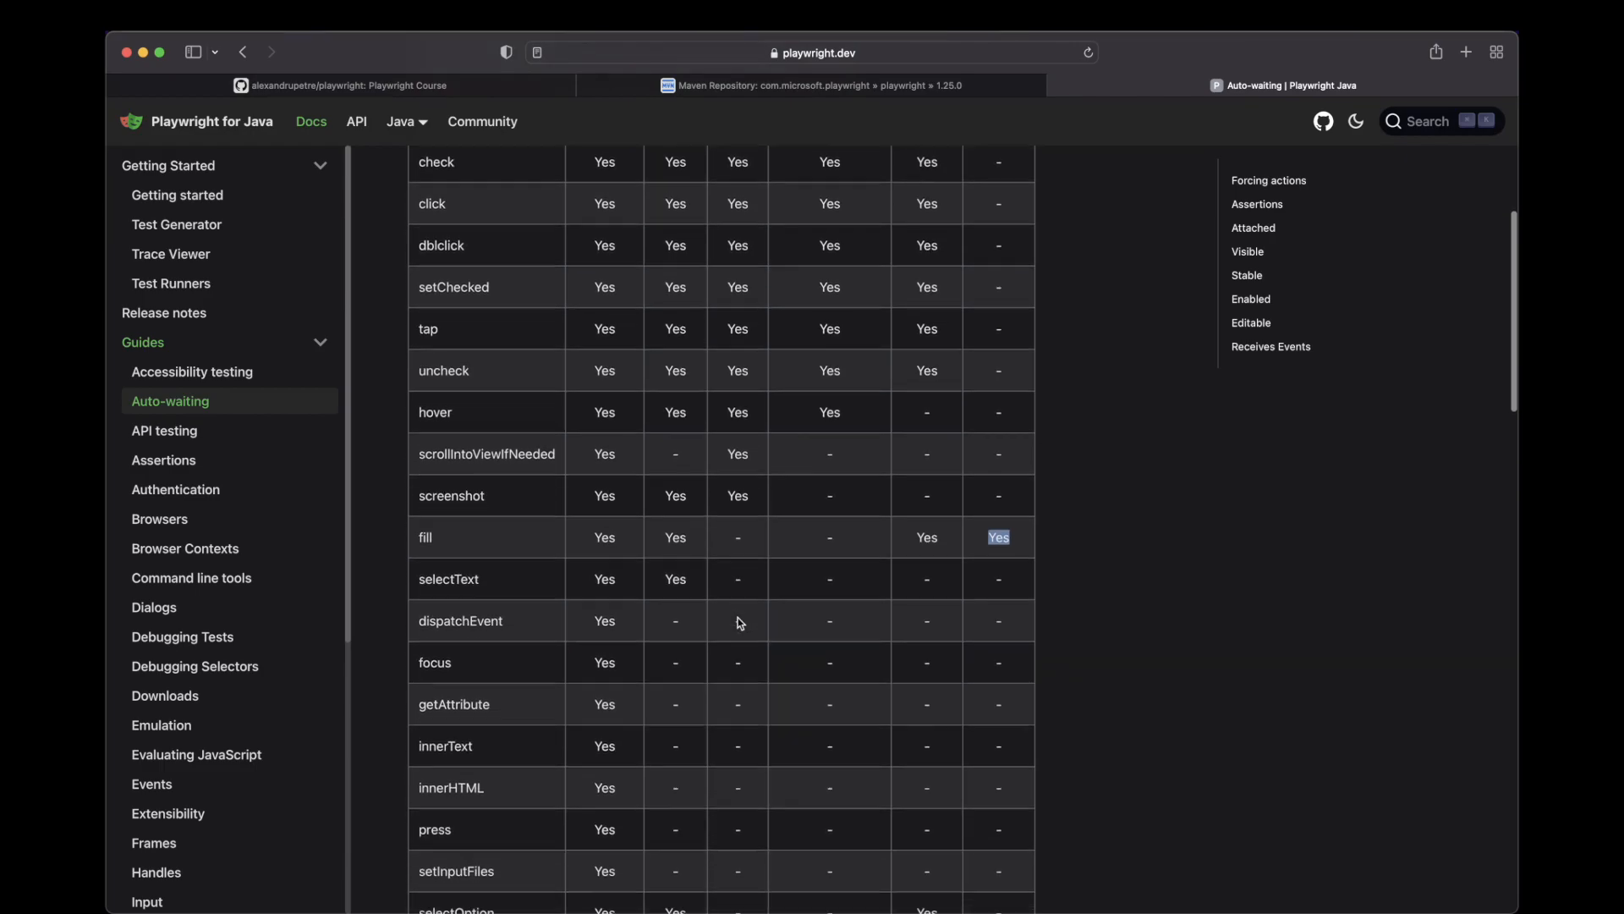
pyautogui.scroll(-3, 738, 619)
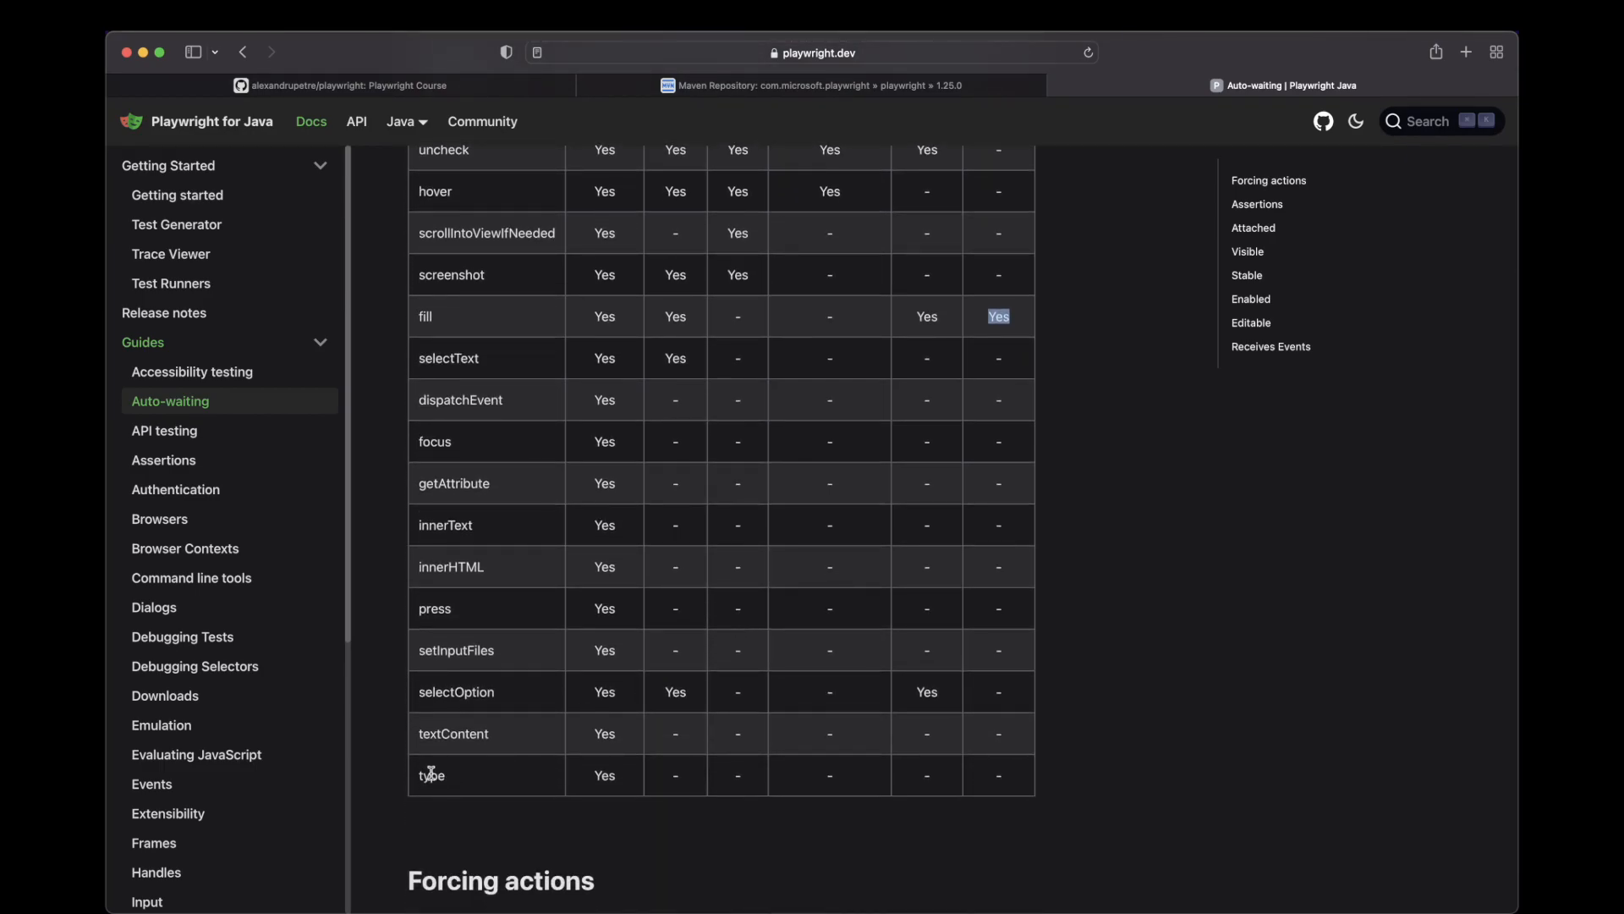
pyautogui.doubleClick(428, 776)
pyautogui.doubleClick(606, 775)
pyautogui.scroll(3, 606, 776)
pyautogui.scroll(8, 609, 636)
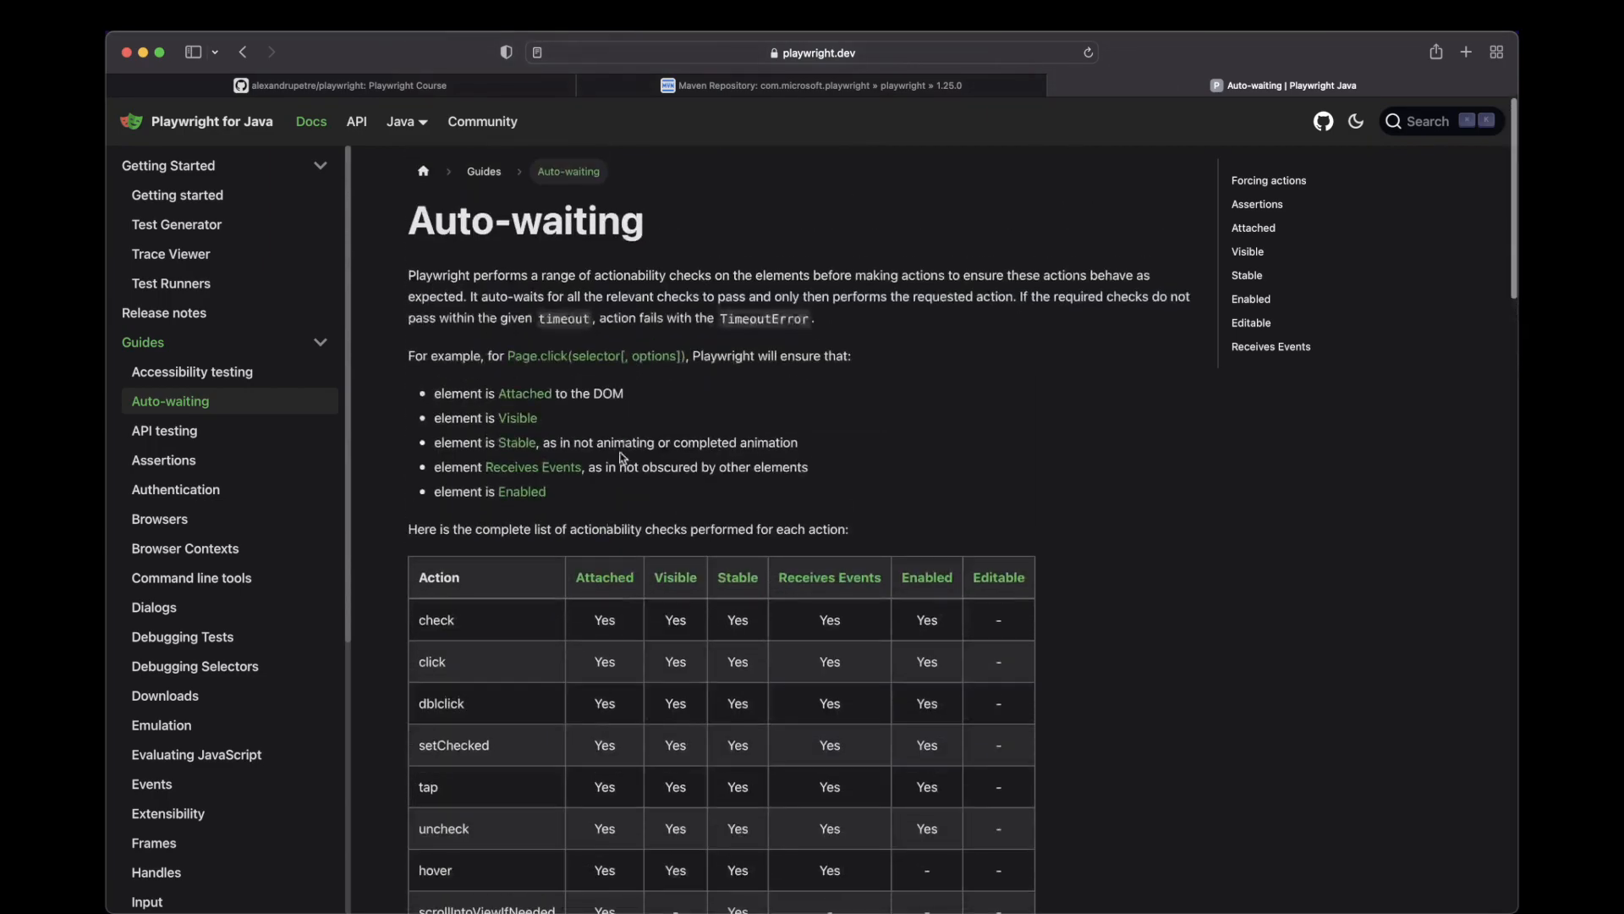
pyautogui.scroll(-10, 611, 637)
pyautogui.scroll(-2, 610, 637)
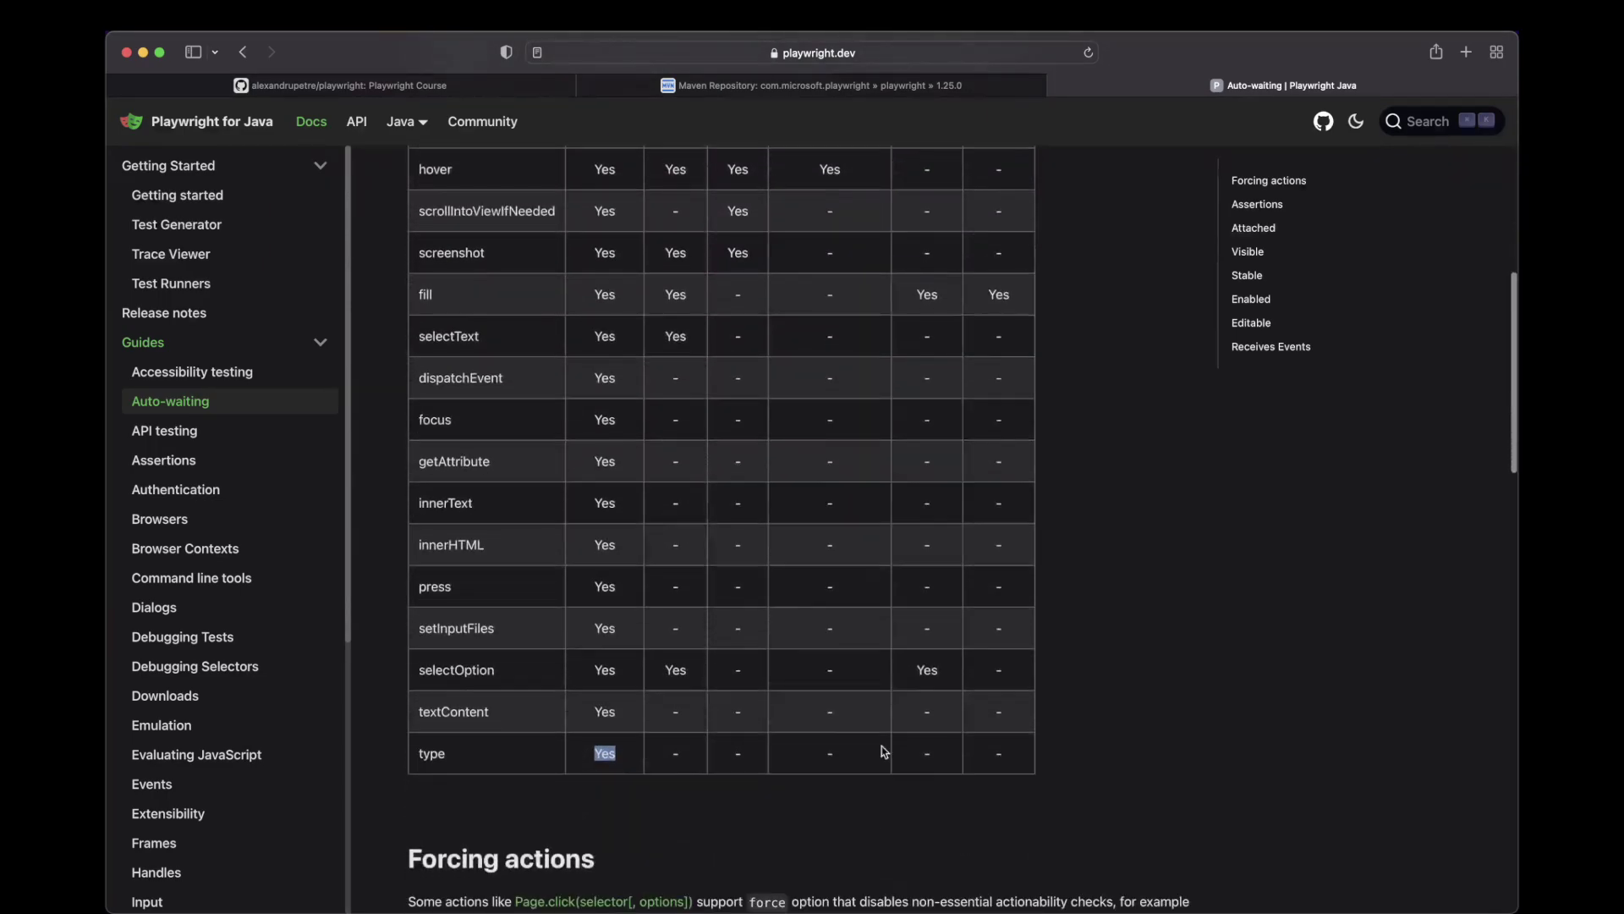
pyautogui.click(997, 753)
pyautogui.scroll(10, 950, 780)
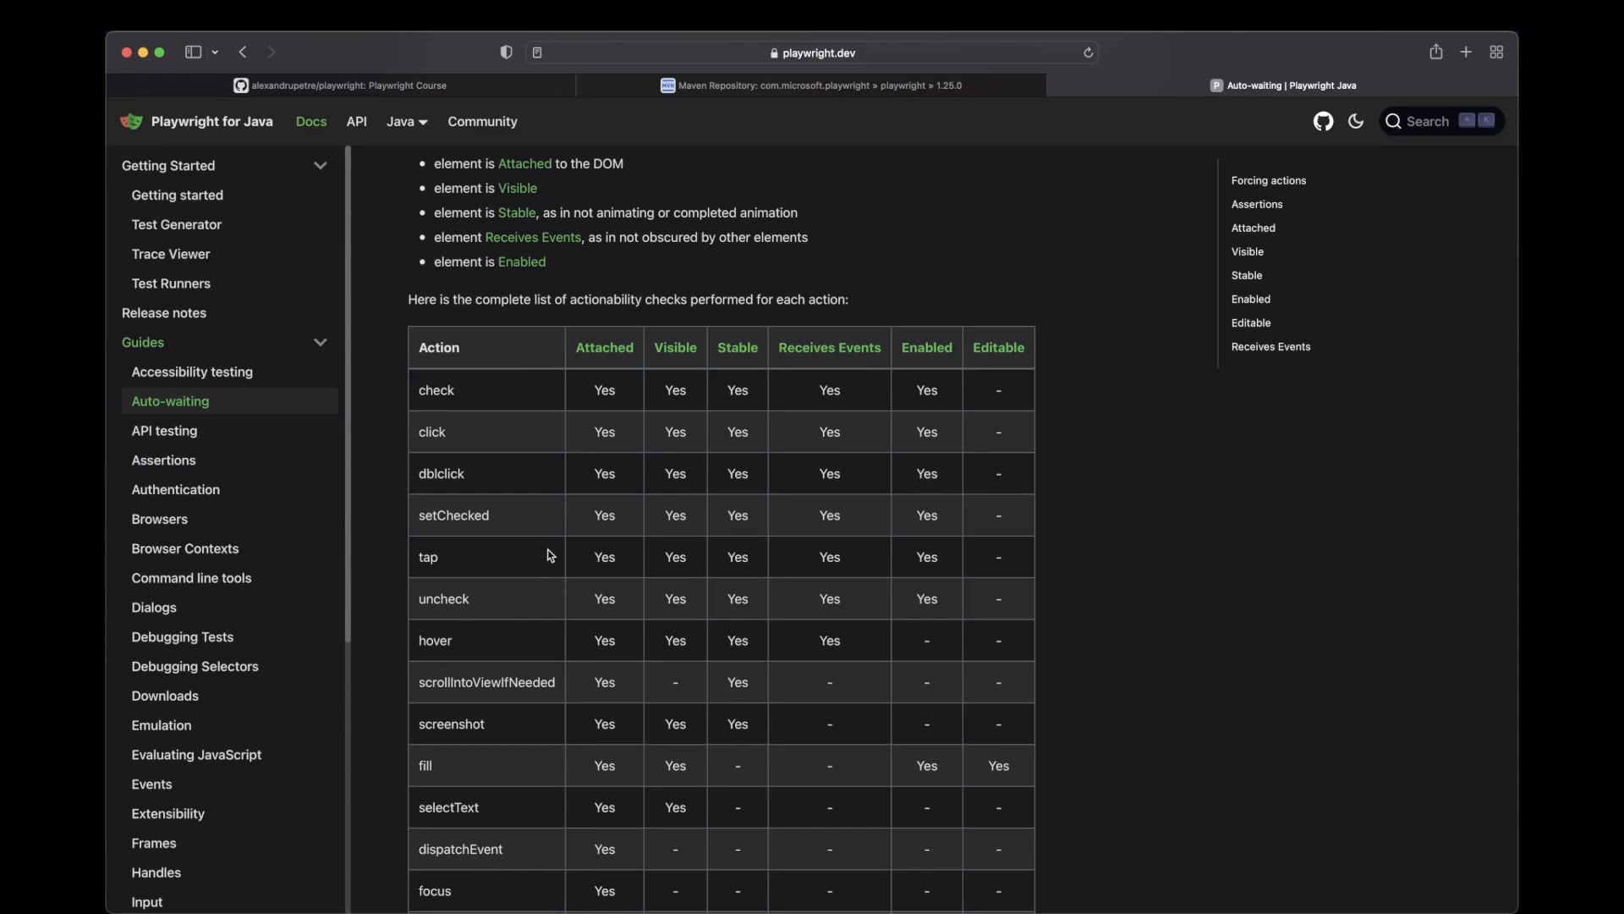
pyautogui.scroll(-2, 601, 612)
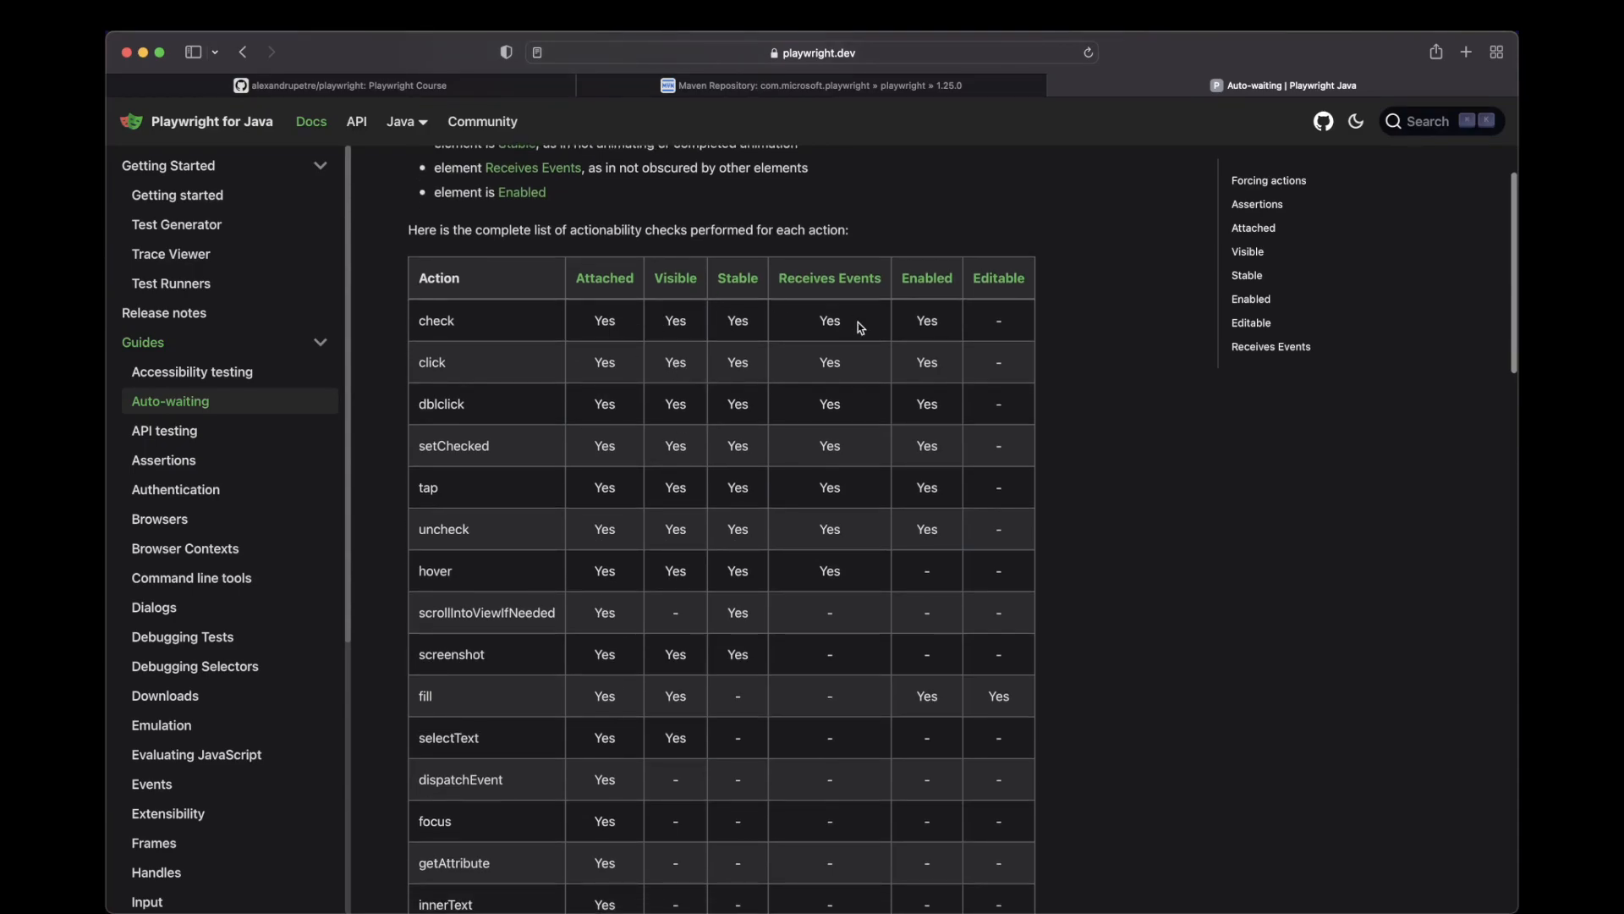
pyautogui.scroll(-8, 743, 479)
pyautogui.scroll(-4, 742, 481)
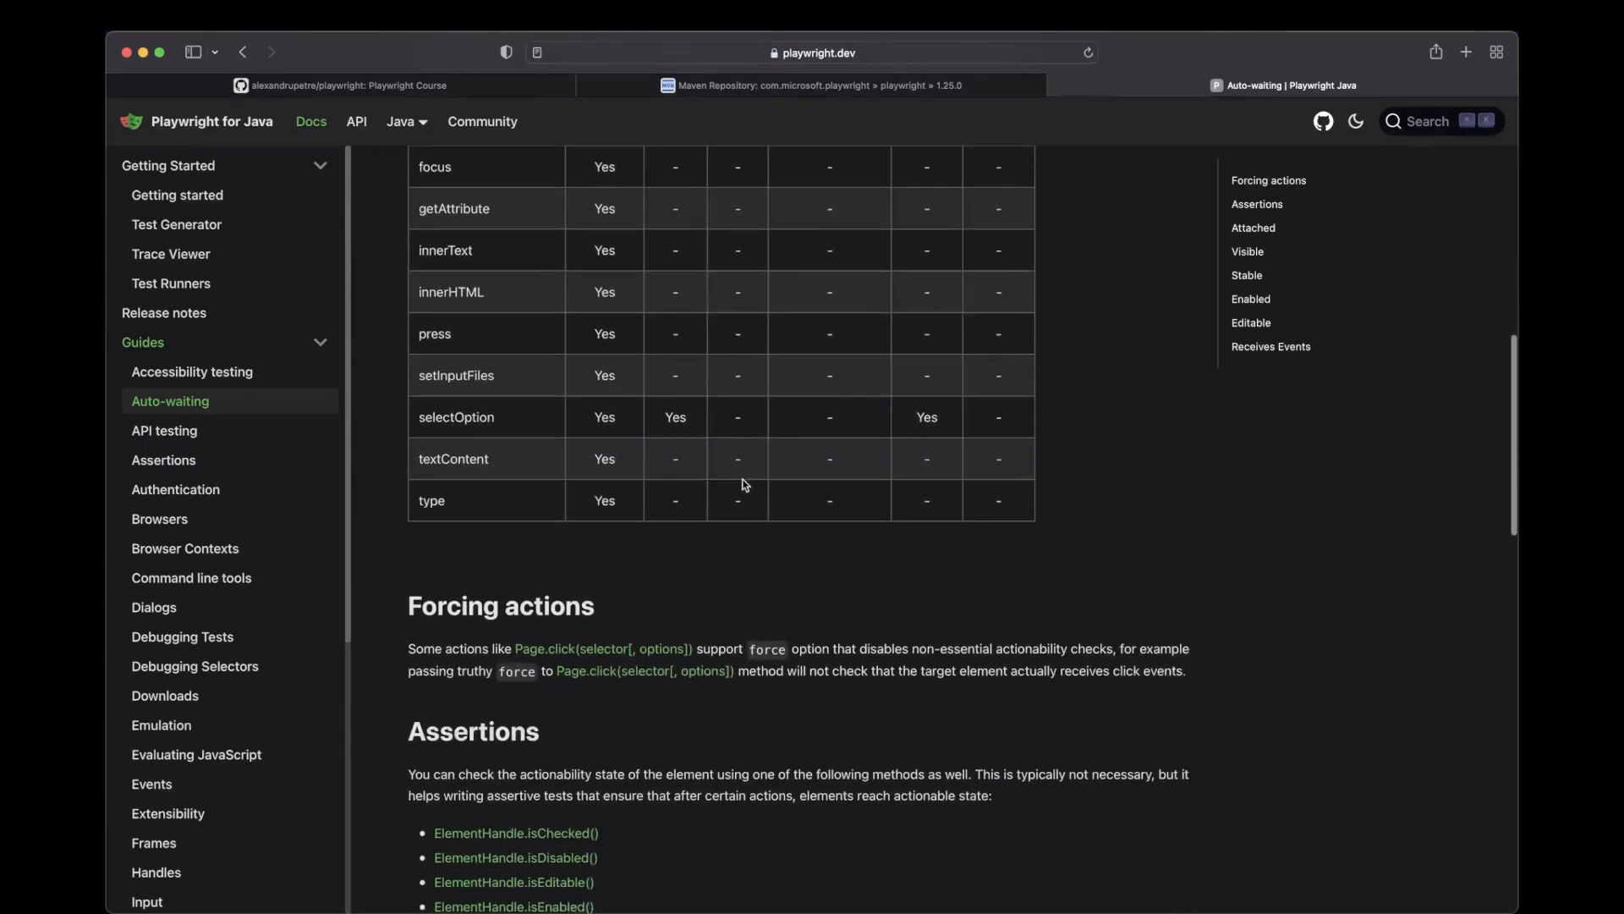
pyautogui.scroll(-6, 743, 480)
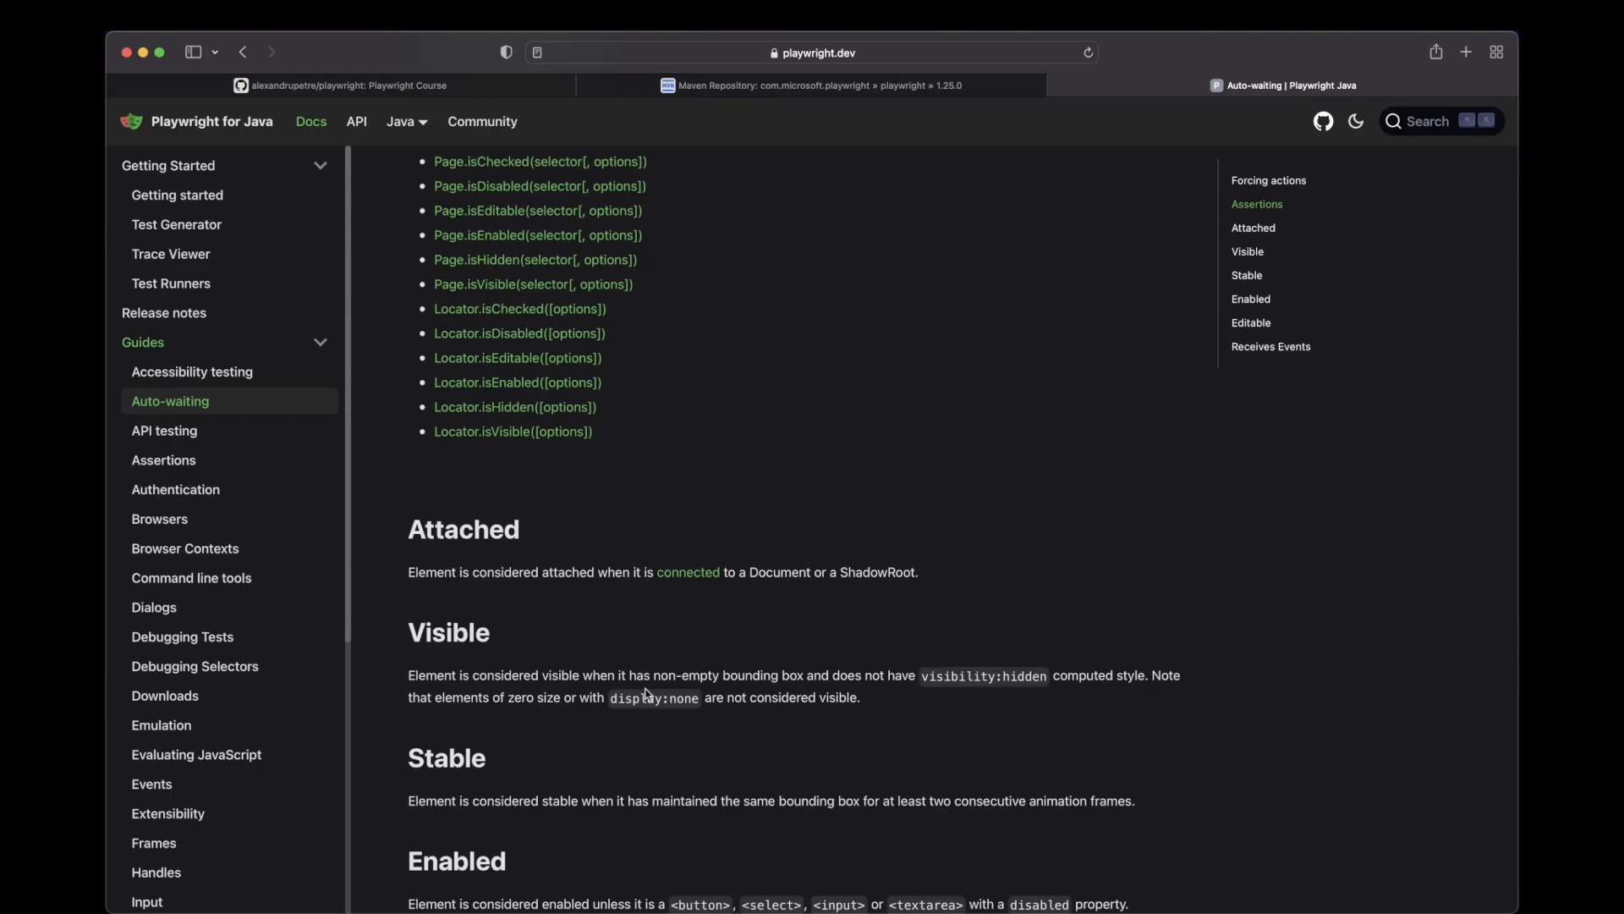
pyautogui.scroll(-2, 565, 731)
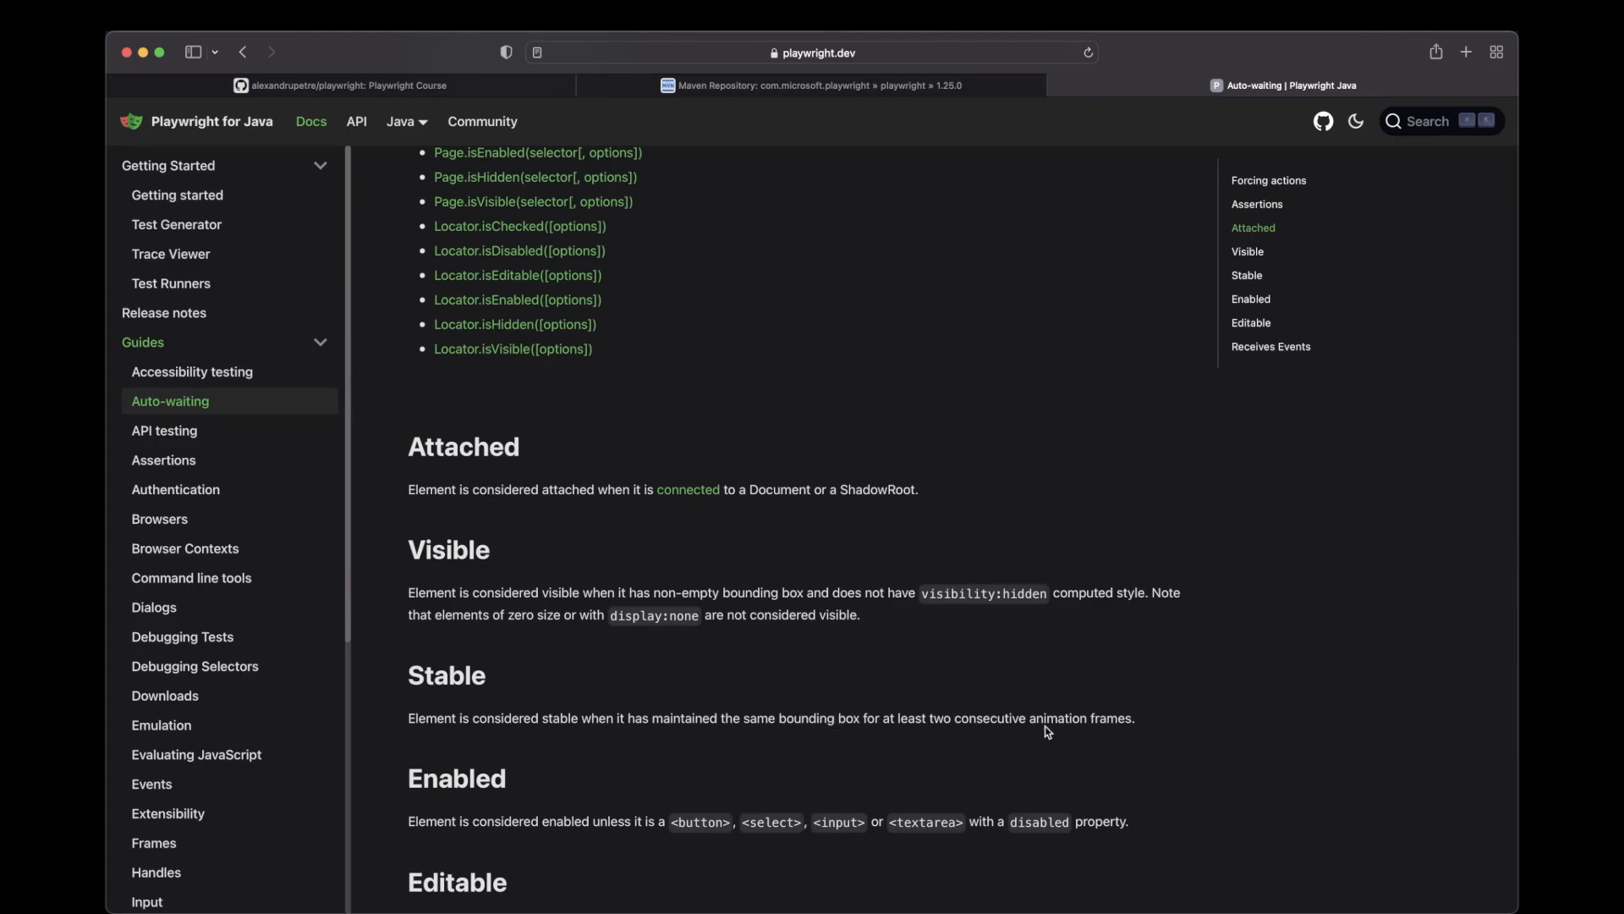
pyautogui.scroll(-3, 960, 766)
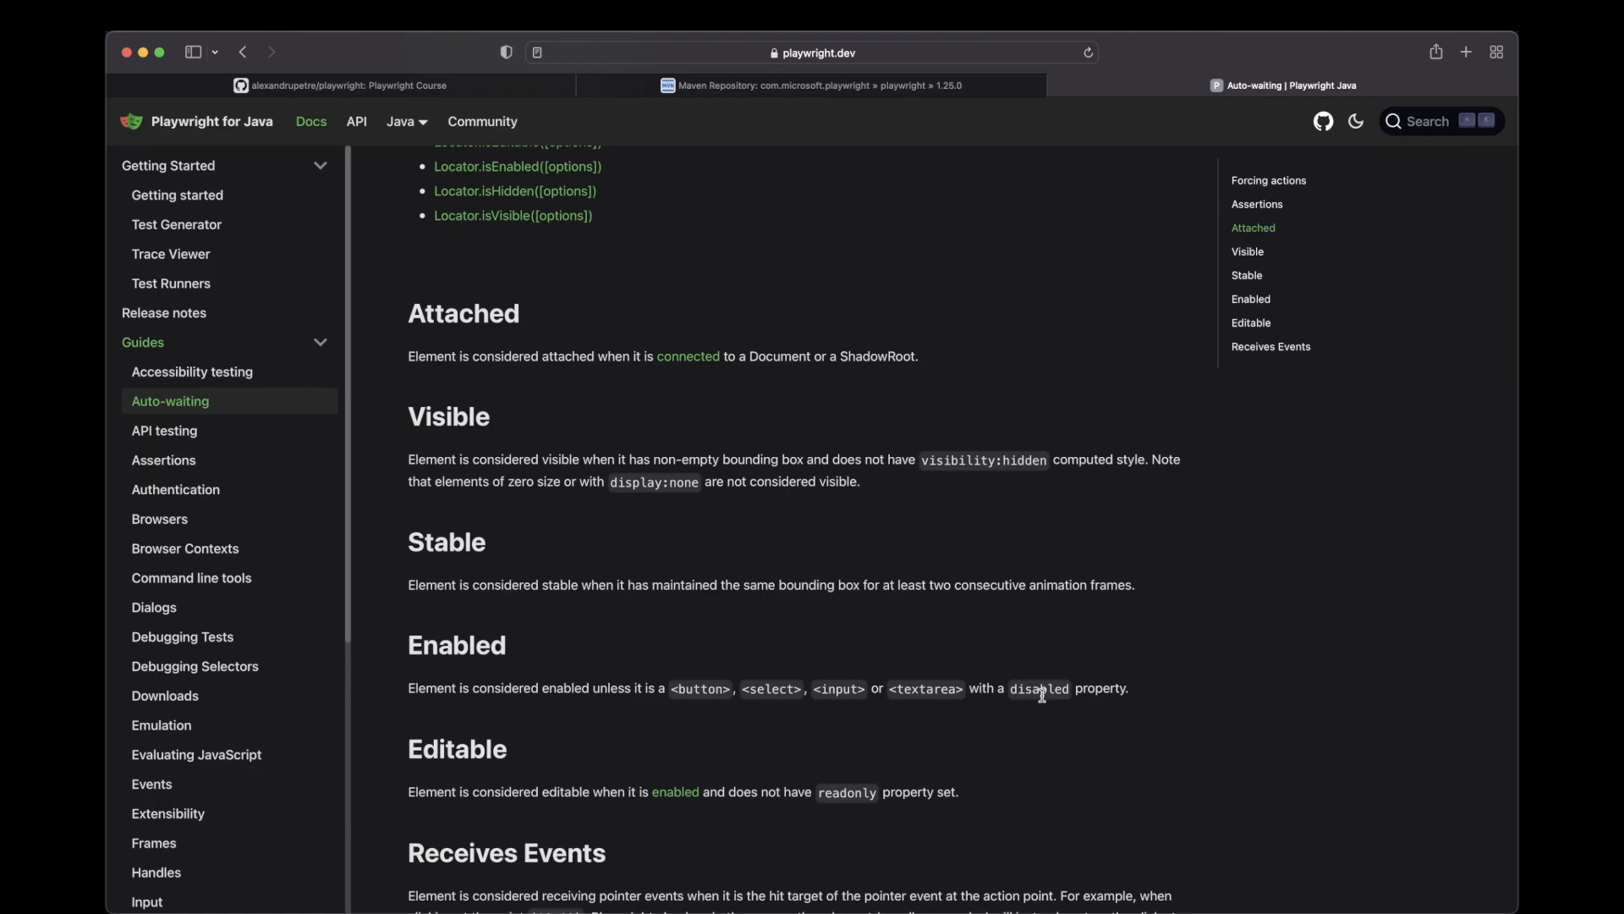
pyautogui.scroll(-2, 495, 748)
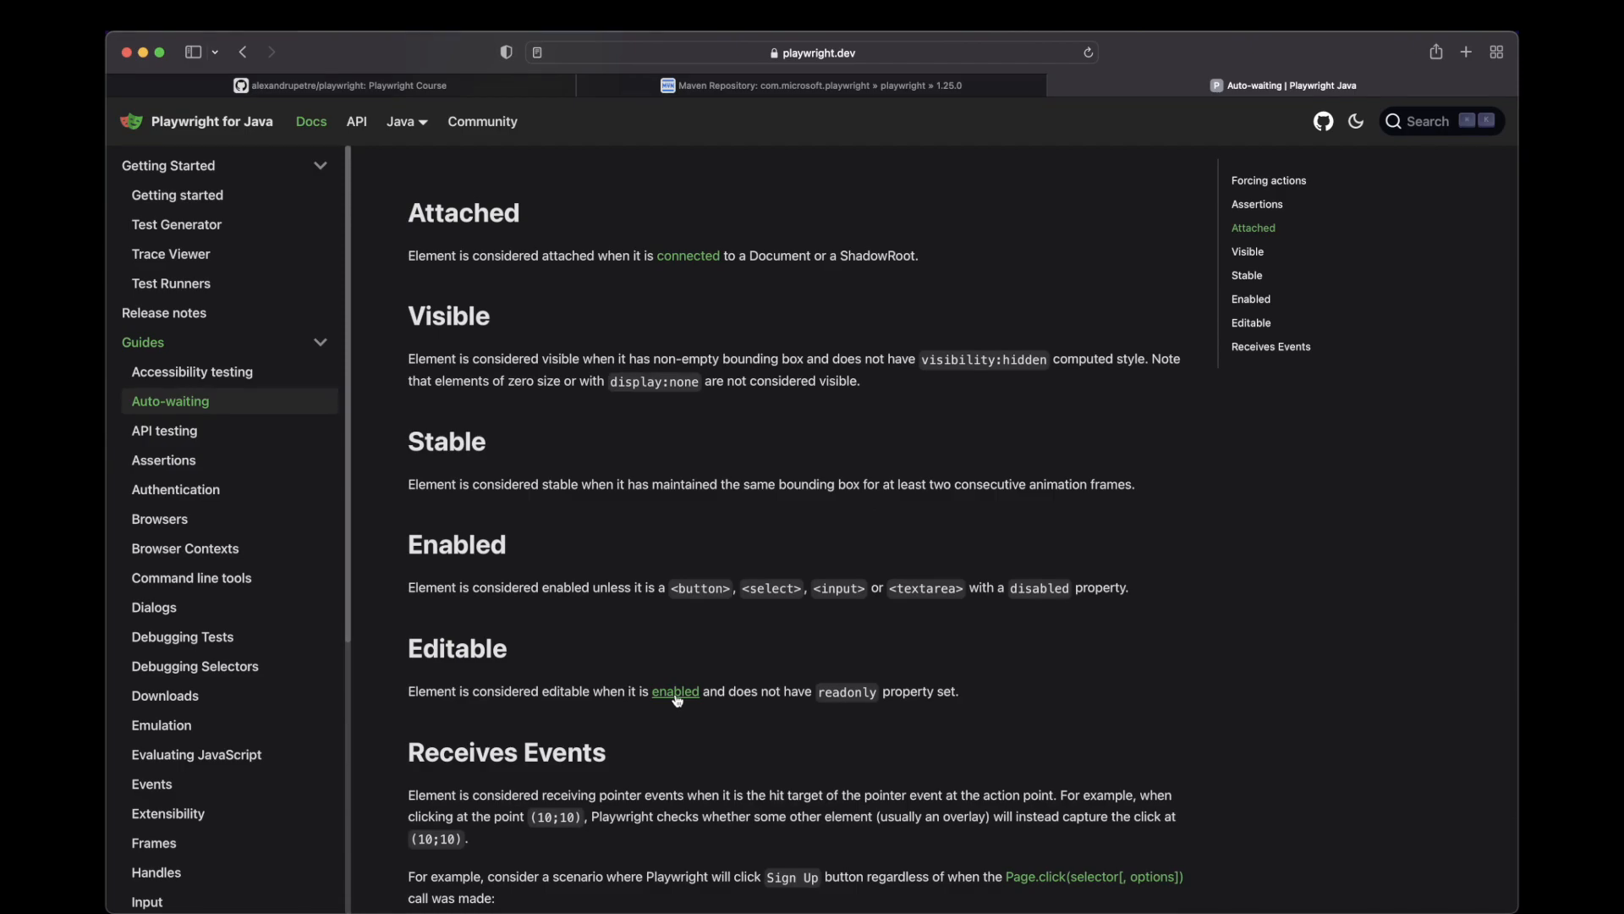
pyautogui.scroll(-5, 865, 692)
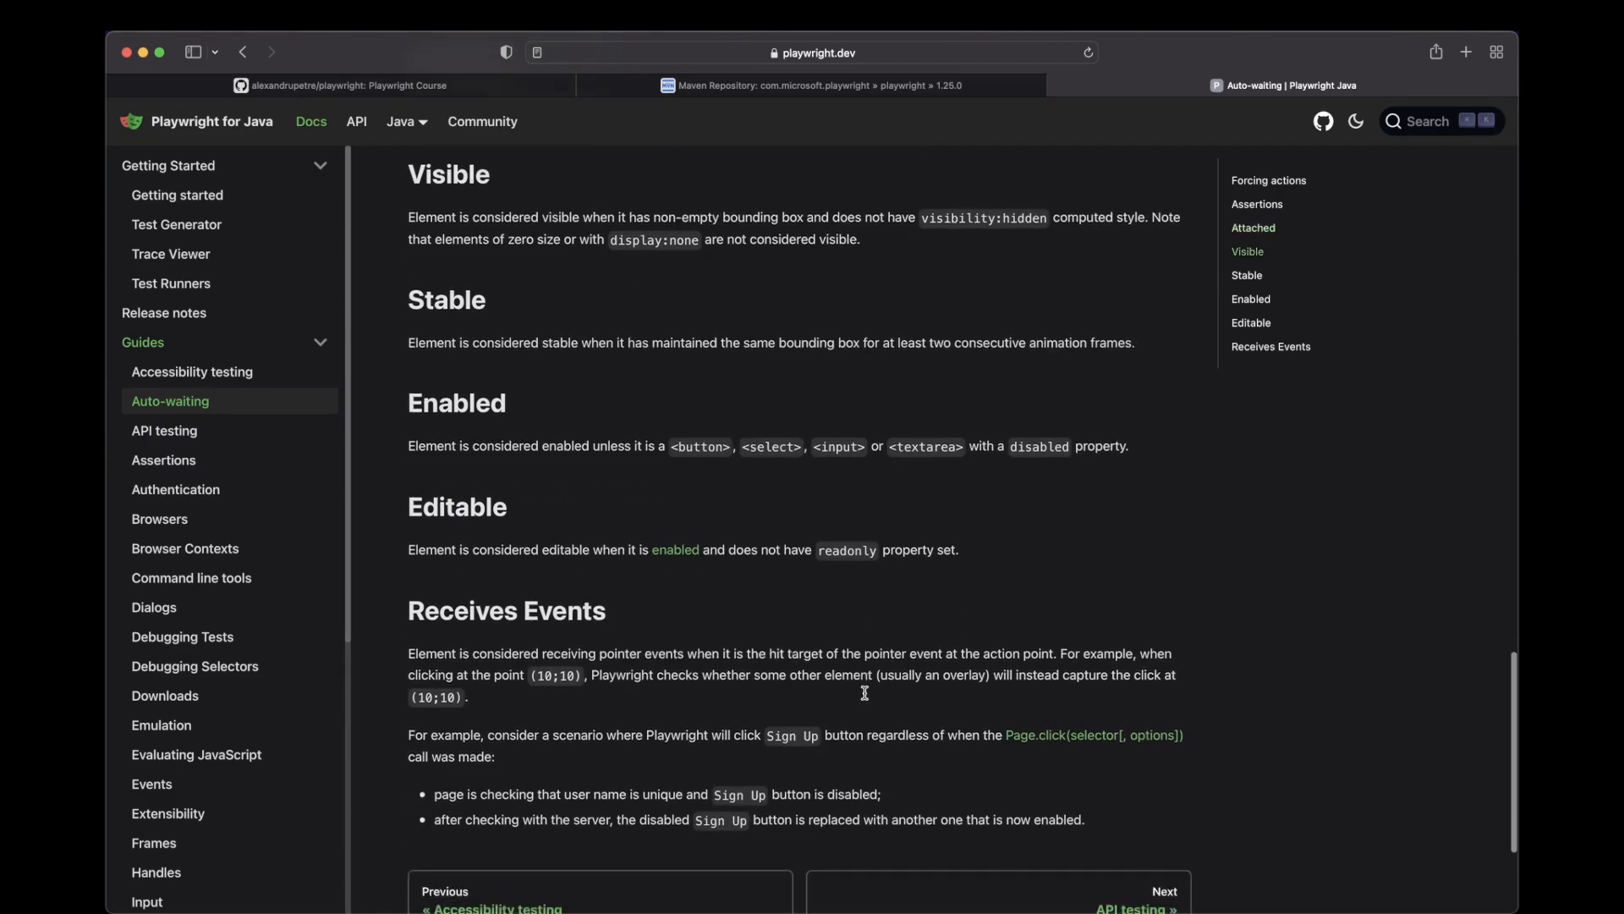
pyautogui.scroll(-3, 865, 693)
pyautogui.scroll(1, 634, 572)
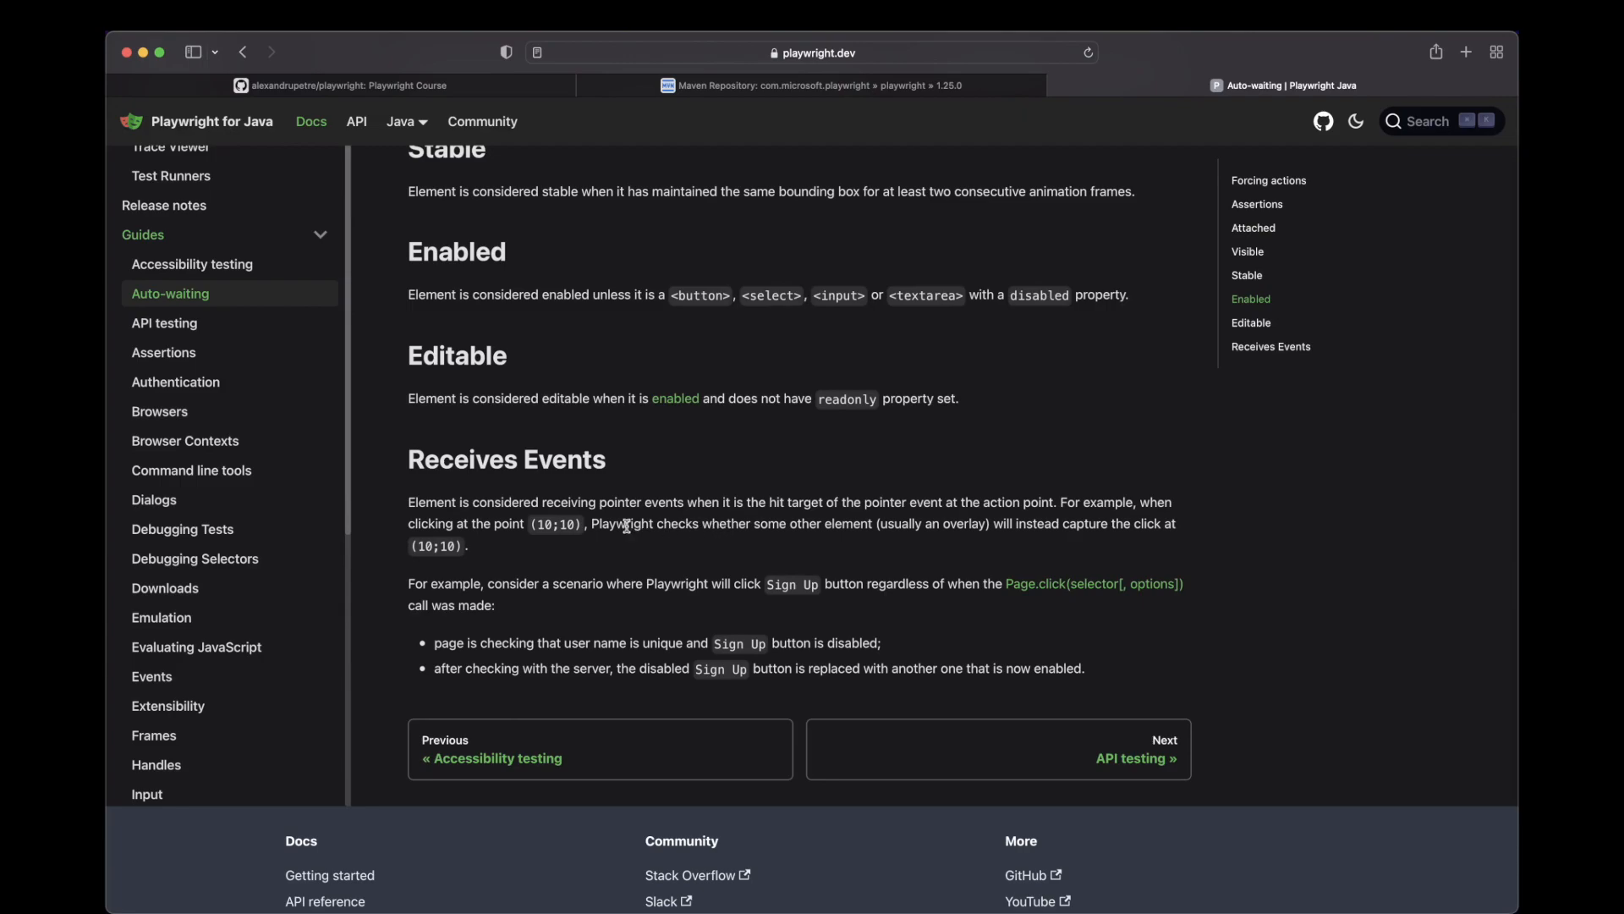
# Highlight the sentence about overlays capturing the click, then scroll back to the Auto-waiting heading.
pyautogui.moveTo(592, 525); pyautogui.dragTo(796, 548)
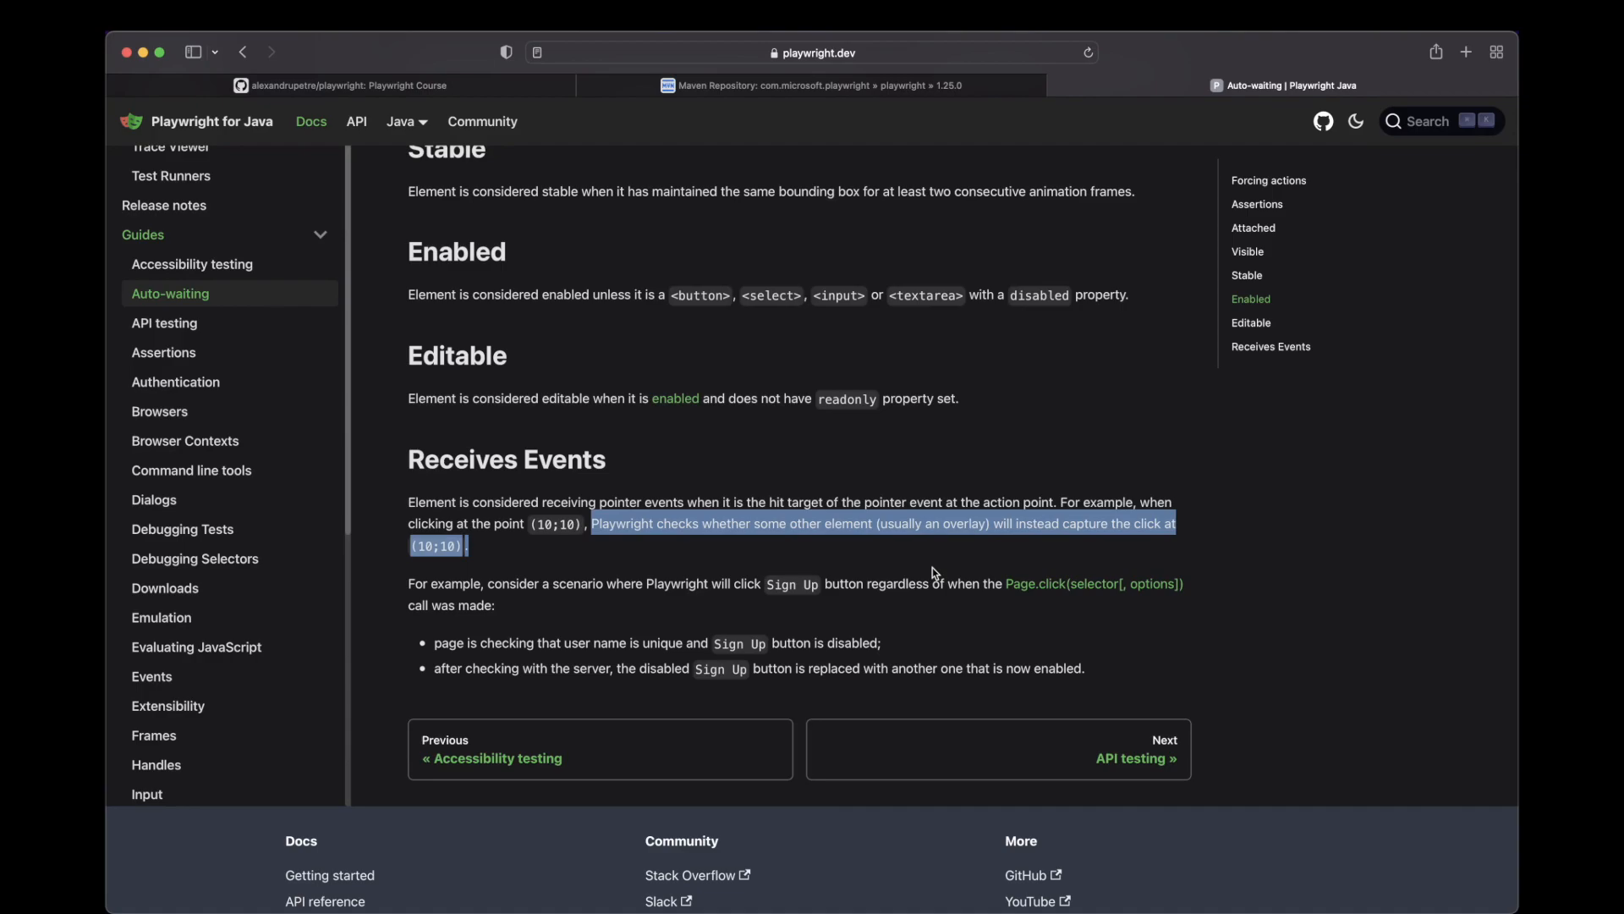
pyautogui.moveTo(507, 459)
pyautogui.scroll(12, 540, 463)
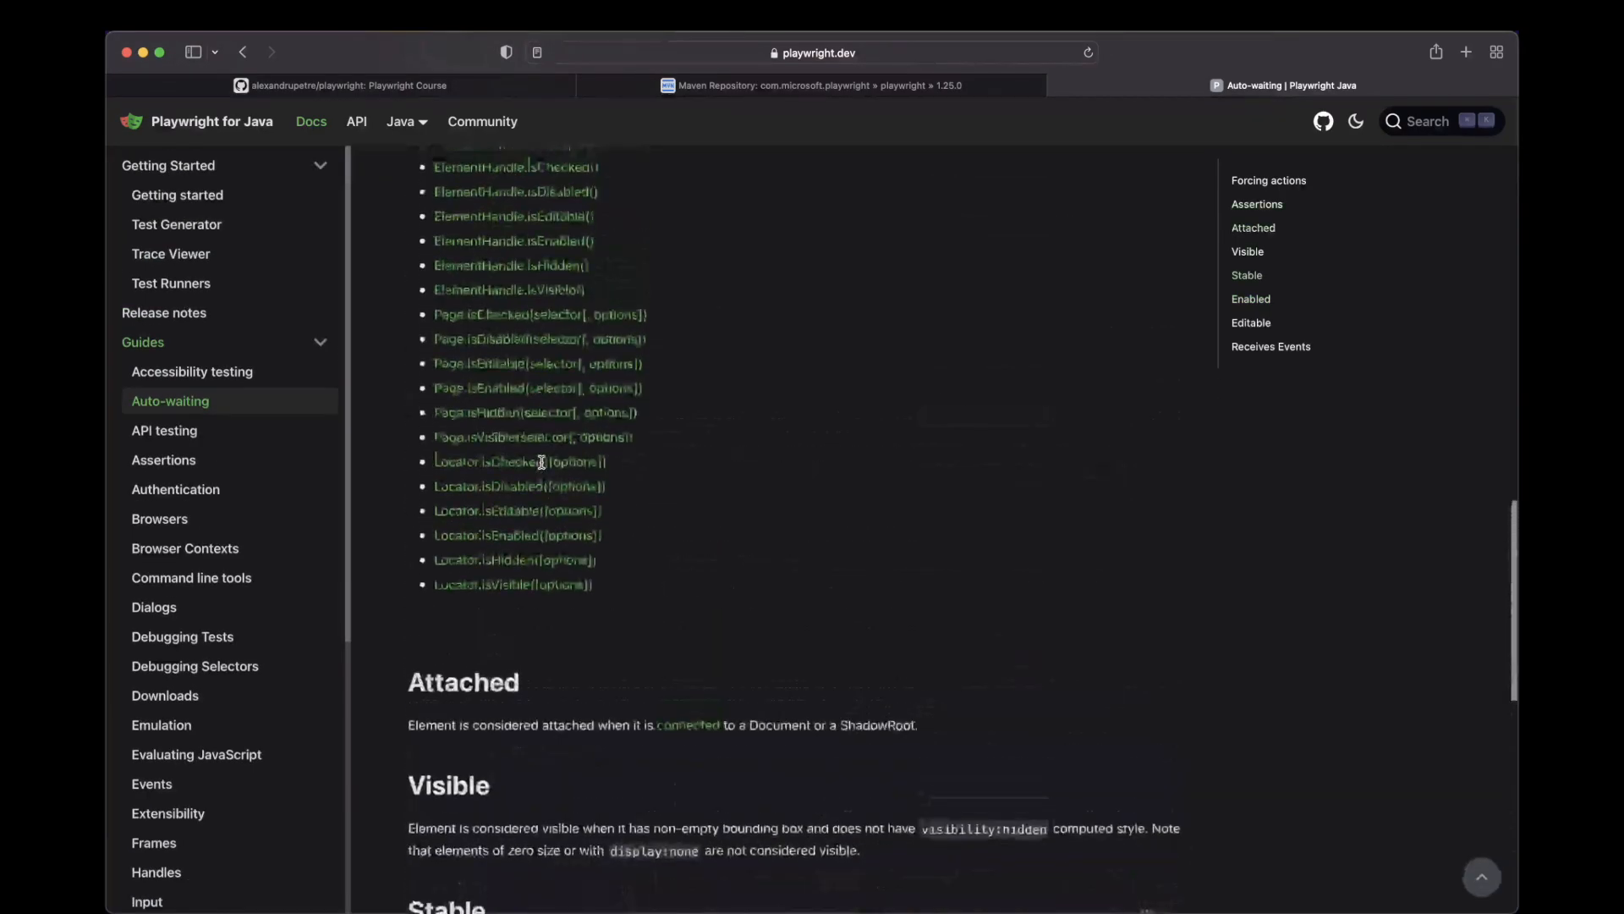
pyautogui.scroll(10, 541, 464)
pyautogui.scroll(5, 541, 463)
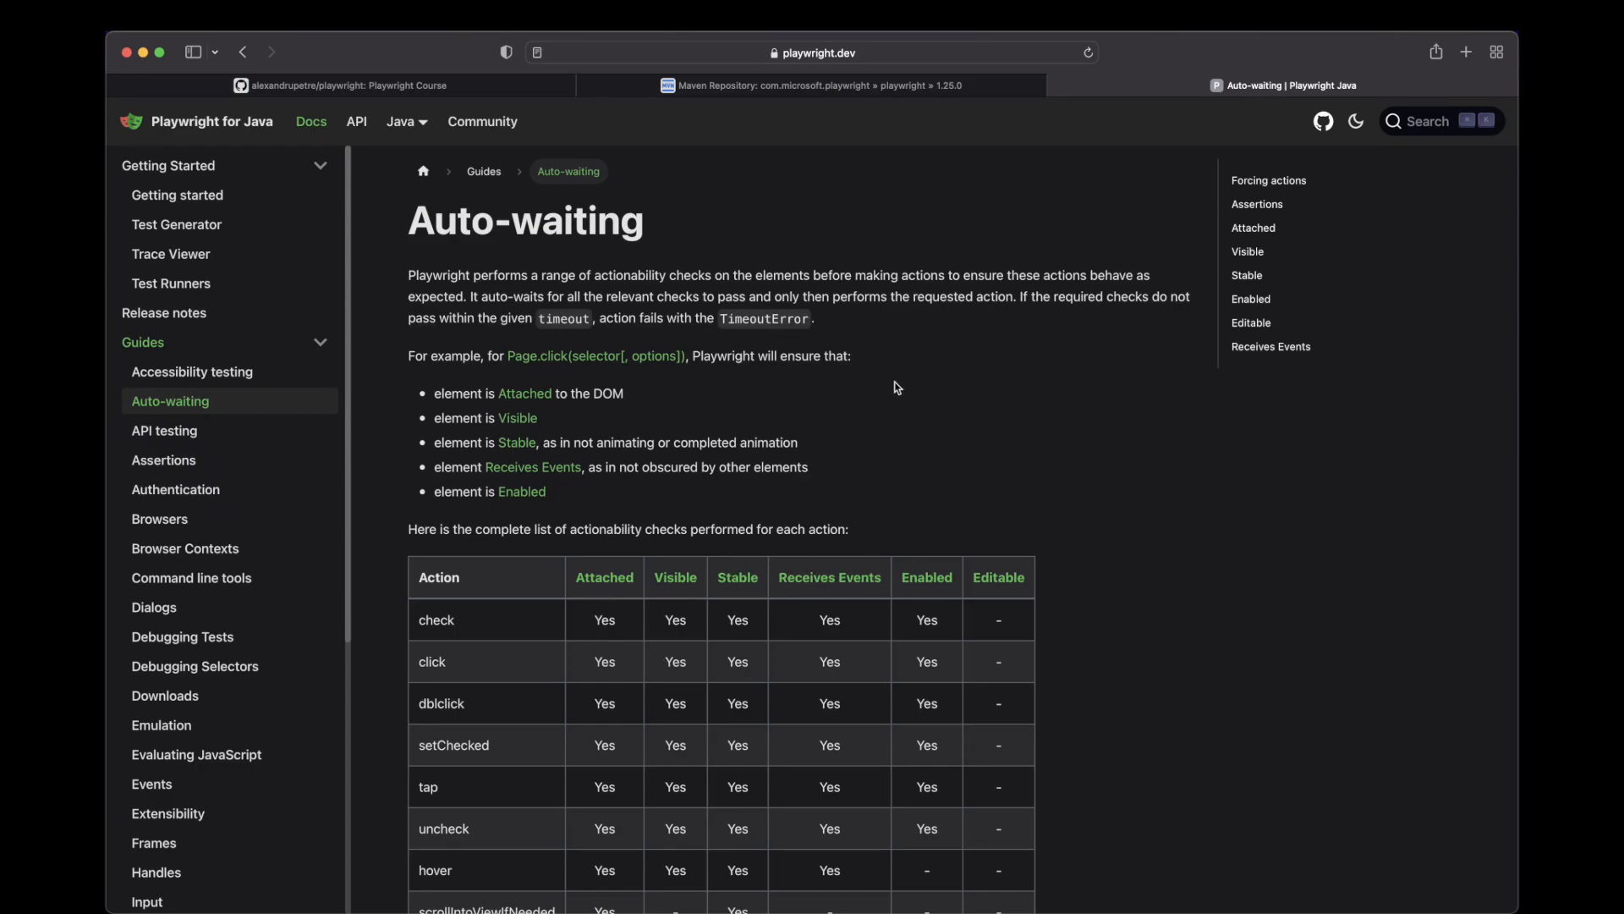
pyautogui.doubleClick(559, 317)
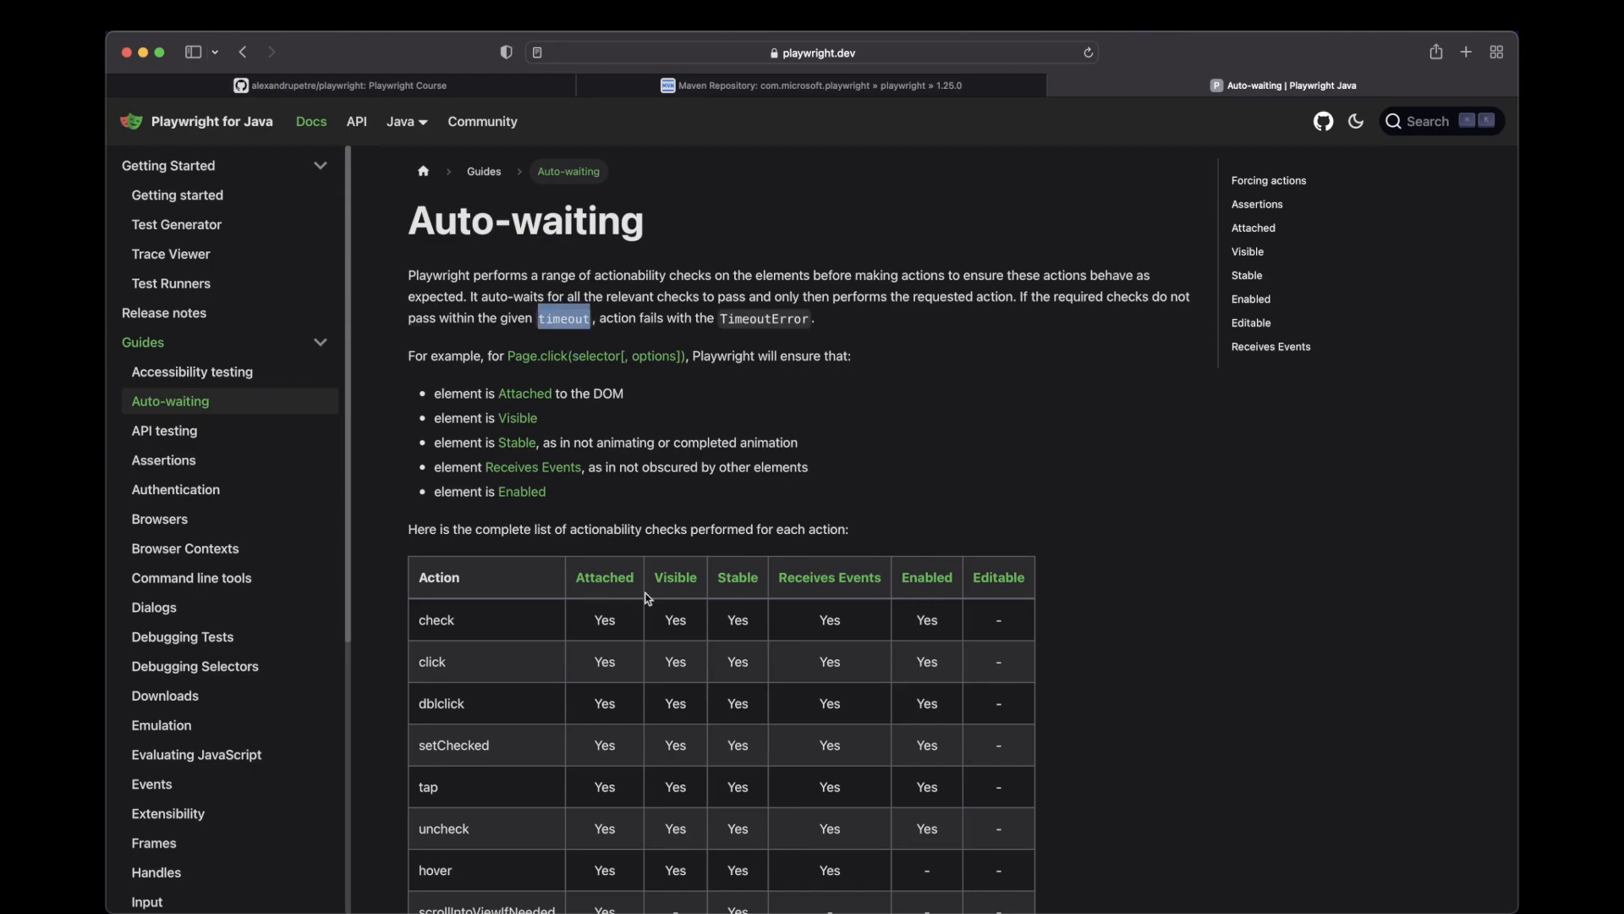
pyautogui.moveTo(594, 661)
pyautogui.mouseDown()
pyautogui.moveTo(819, 687)
pyautogui.moveTo(937, 662)
pyautogui.mouseUp()
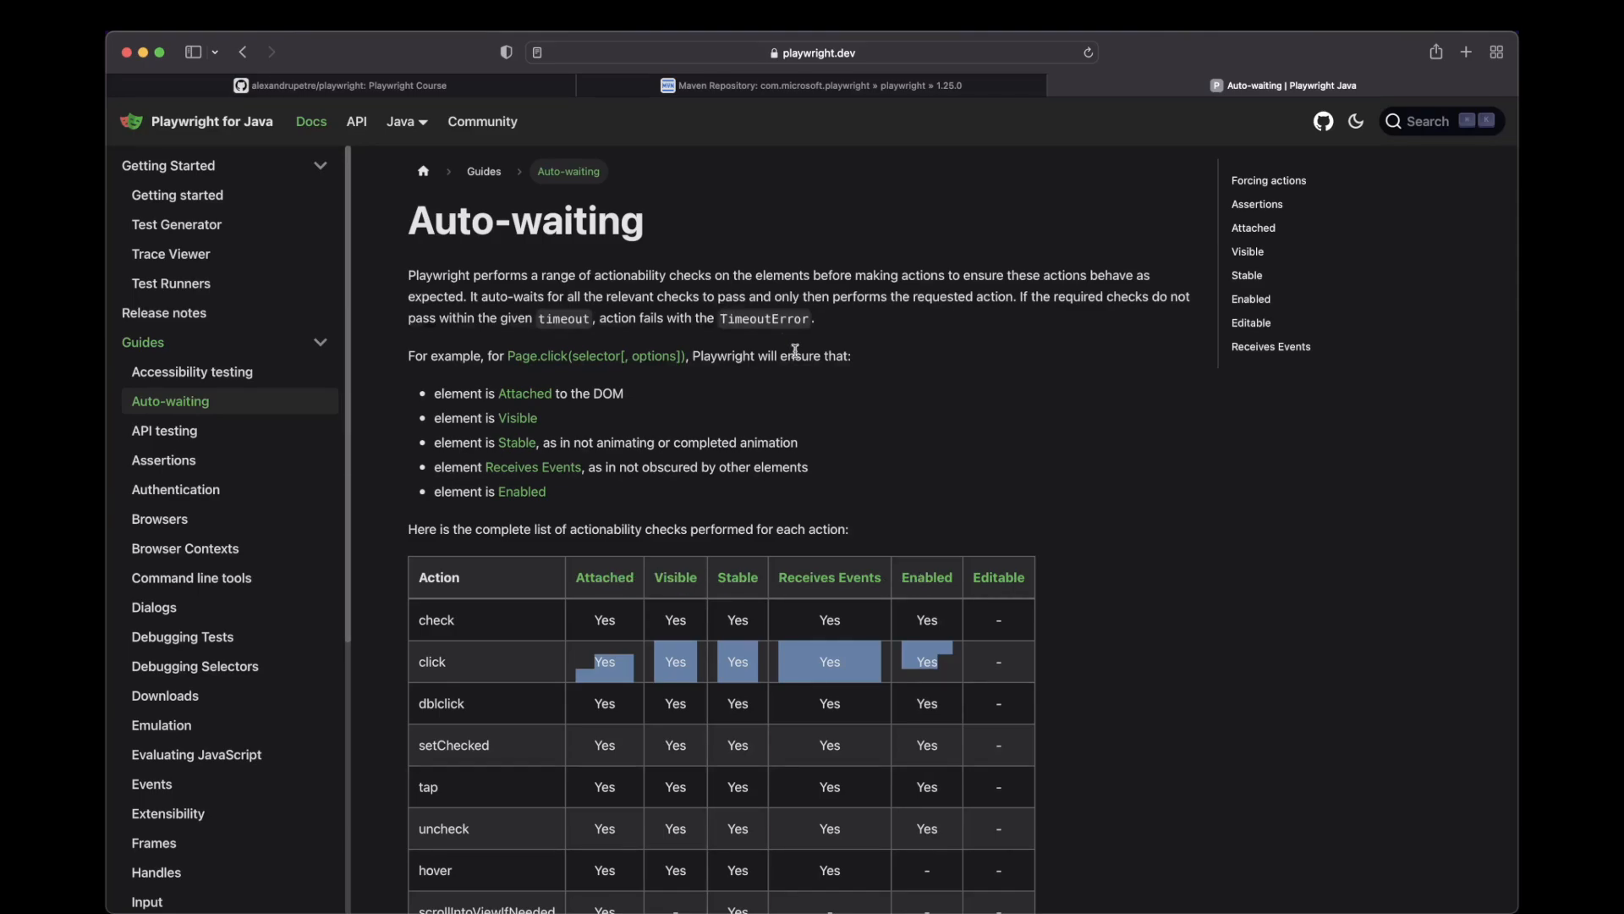
pyautogui.doubleClick(747, 314)
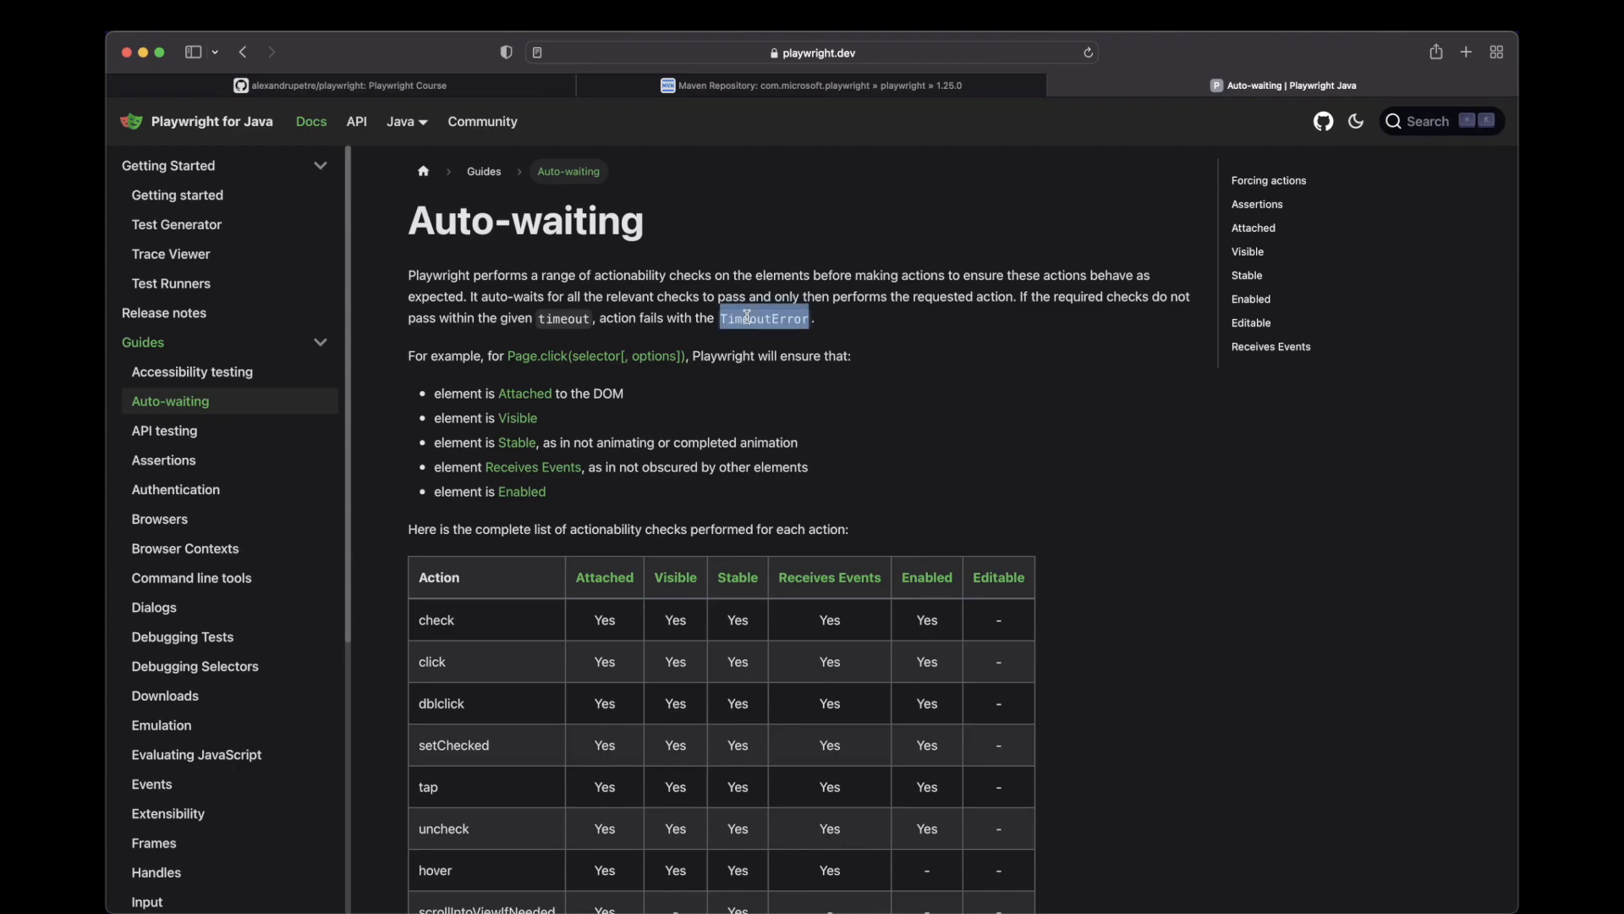
pyautogui.click(876, 425)
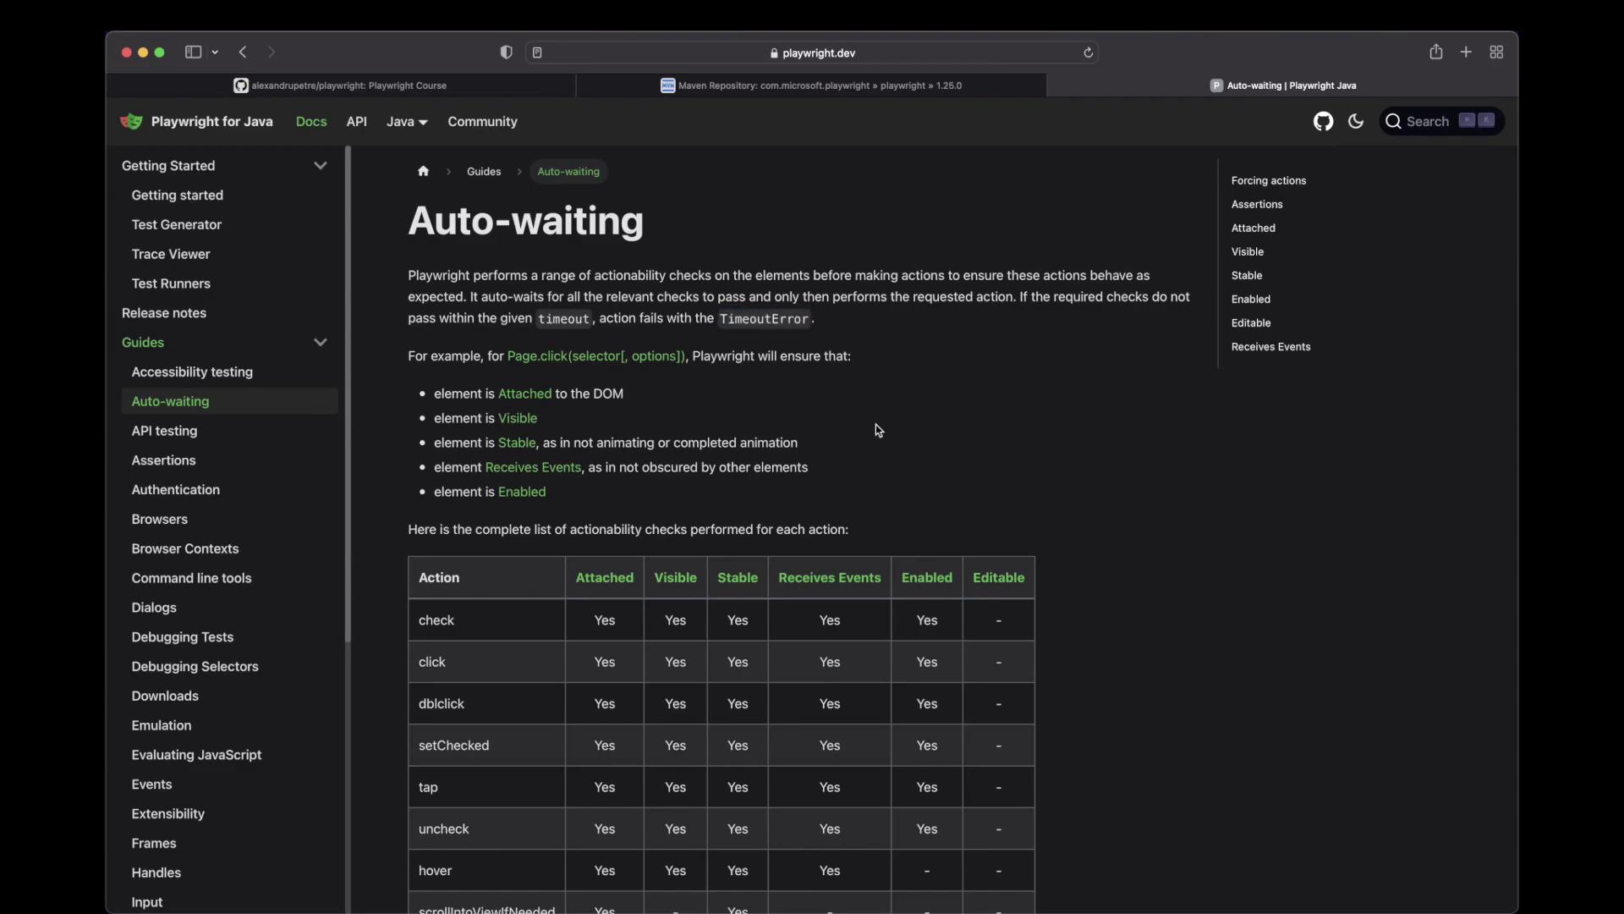
pyautogui.doubleClick(563, 317)
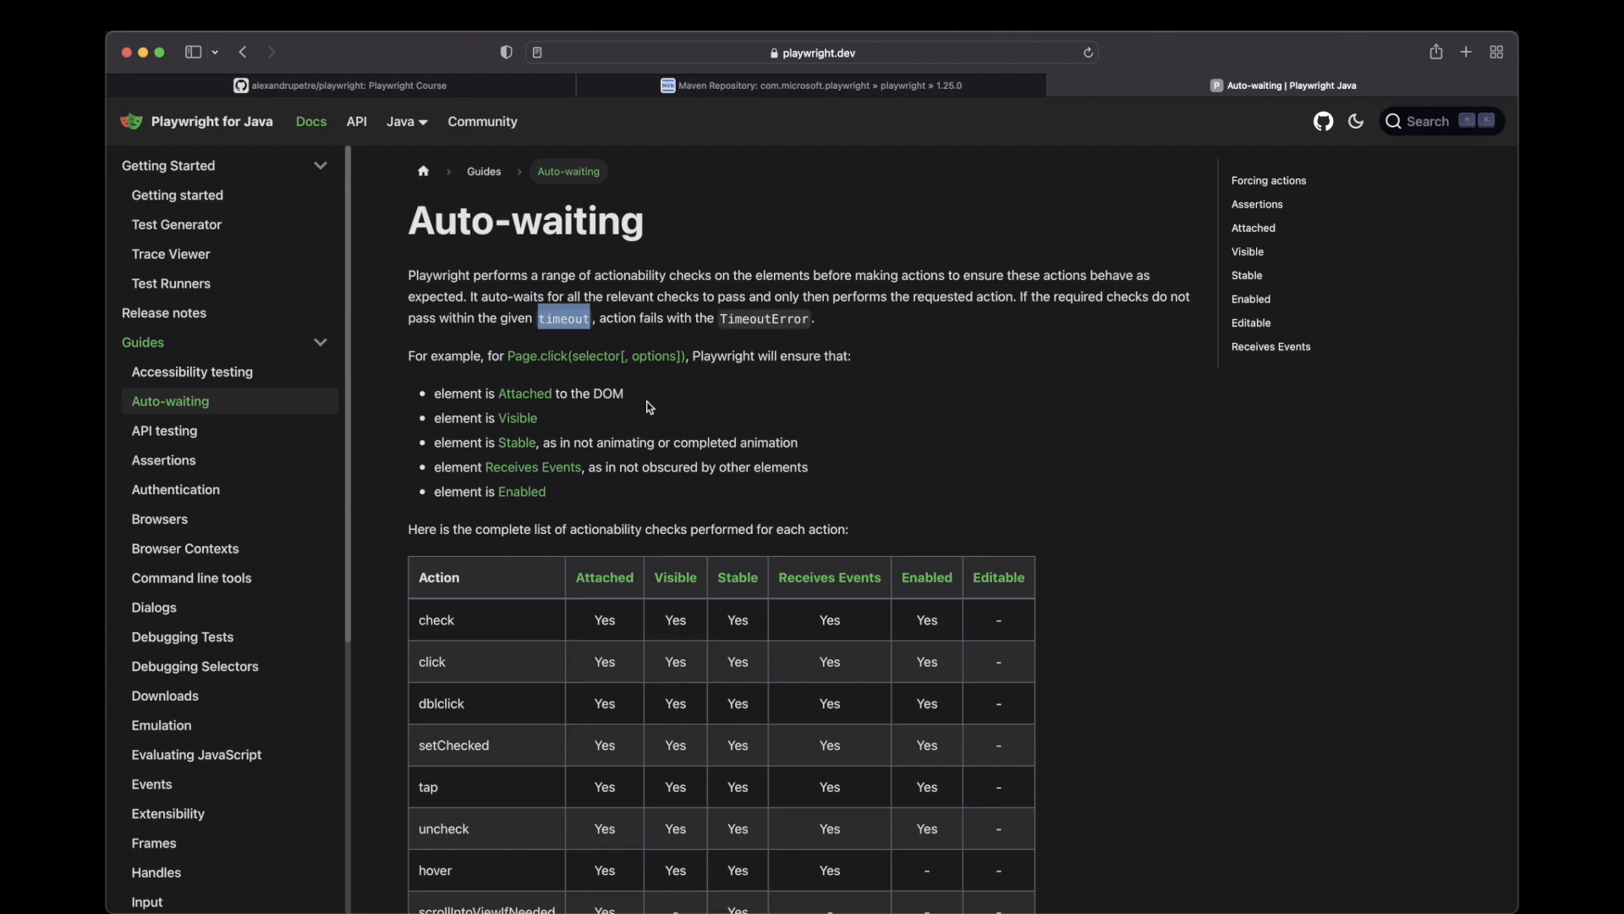
pyautogui.doubleClick(432, 661)
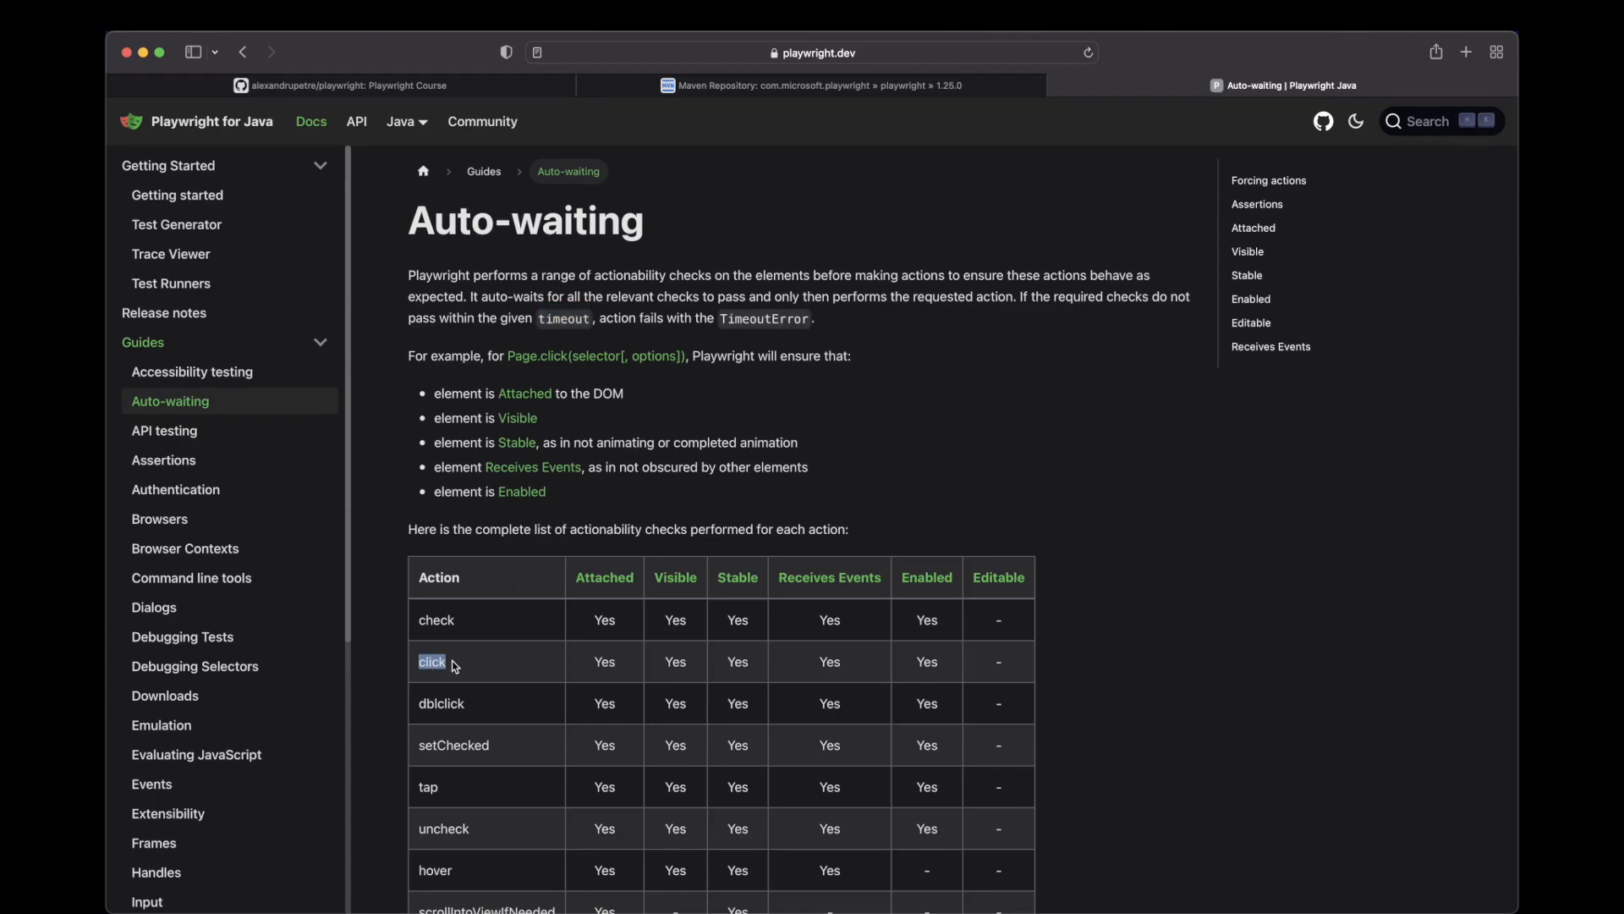